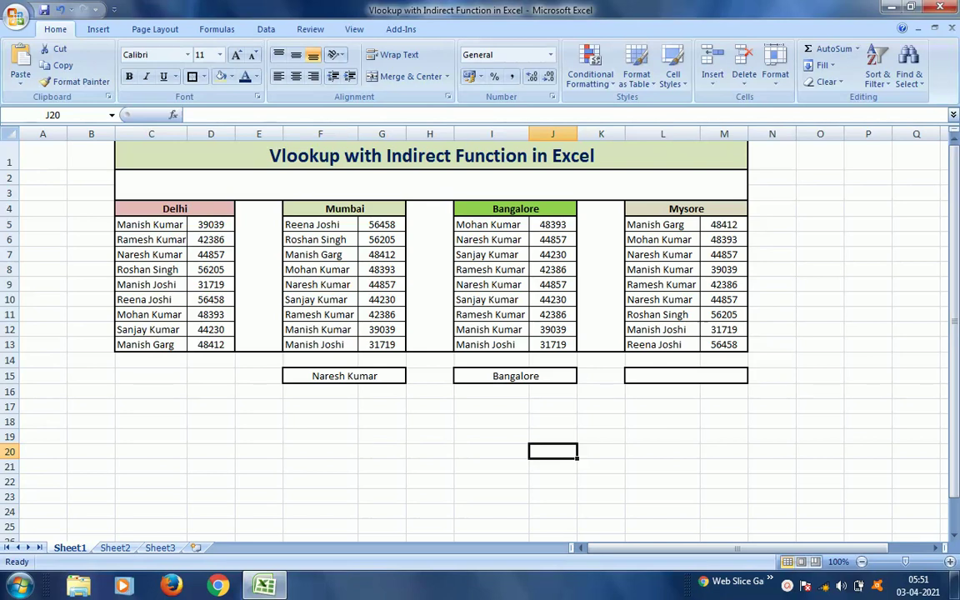
Point out the Delhi, Mumbai, Bangalore and Mysore tables, then cells F15, I15 and L15
{"action": "left_click", "coordinate": [165, 221]}
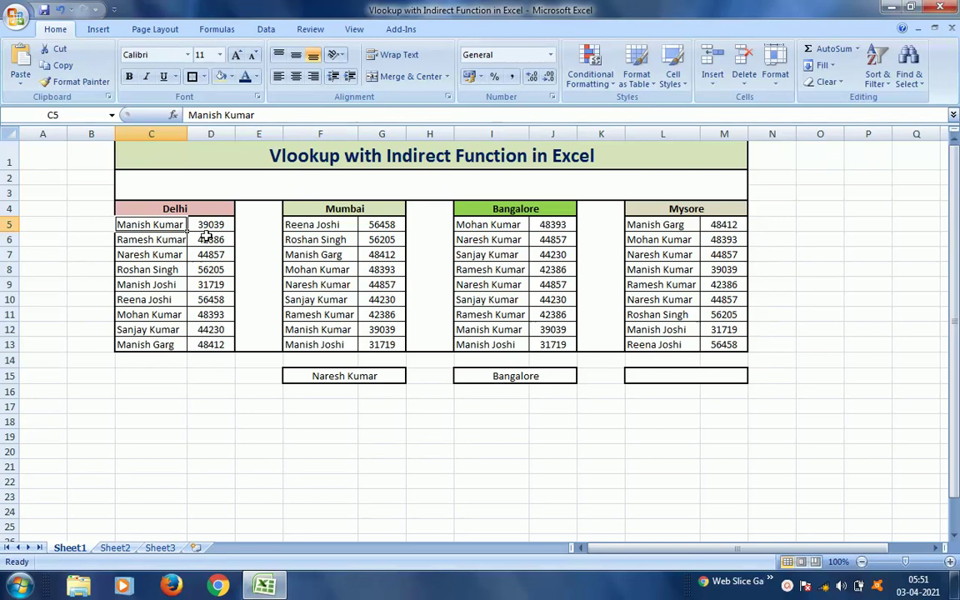
{"action": "left_click", "coordinate": [375, 240]}
{"action": "left_click", "coordinate": [490, 223]}
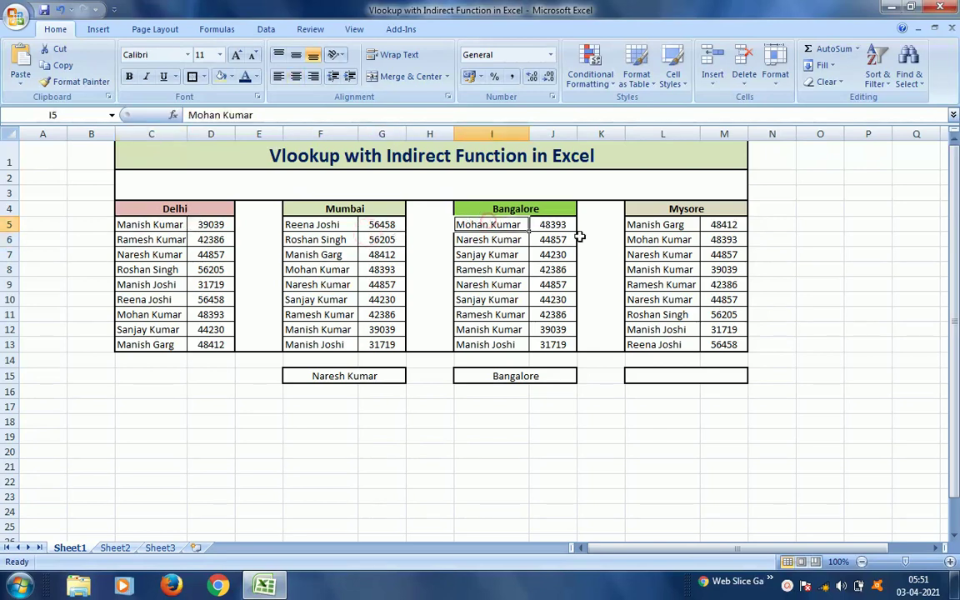
{"action": "left_click", "coordinate": [703, 223]}
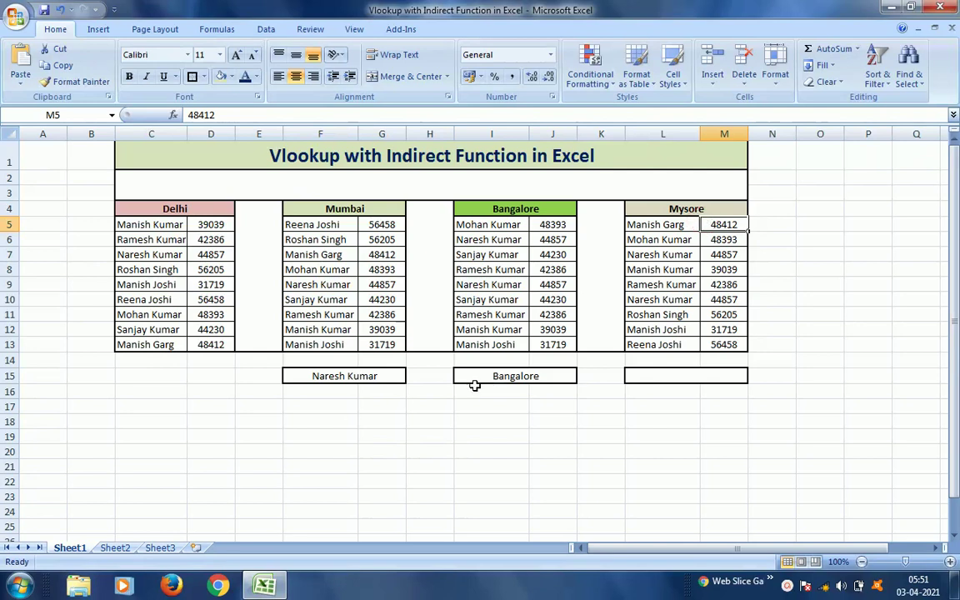
{"action": "left_click", "coordinate": [326, 379]}
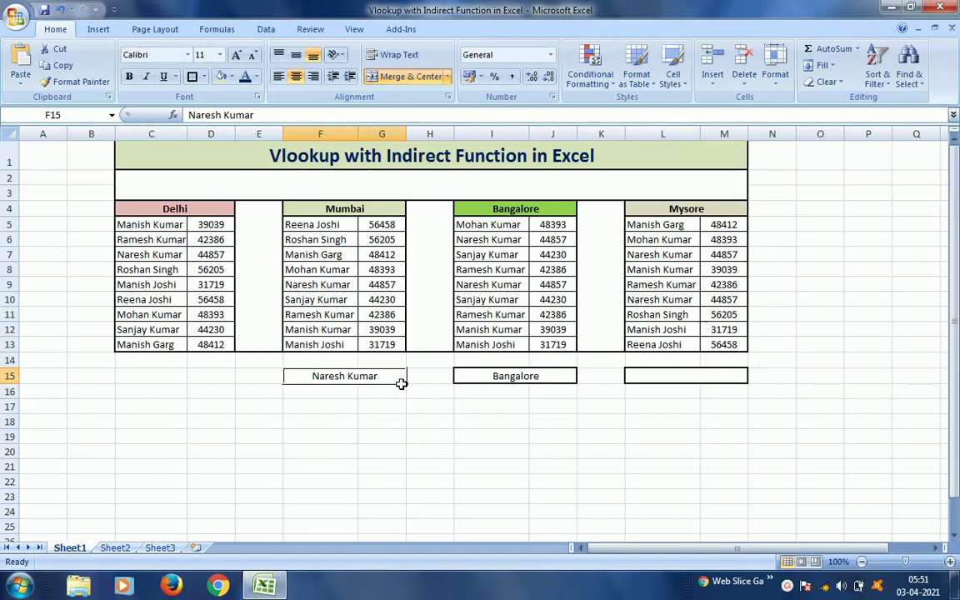
{"action": "left_click", "coordinate": [546, 383]}
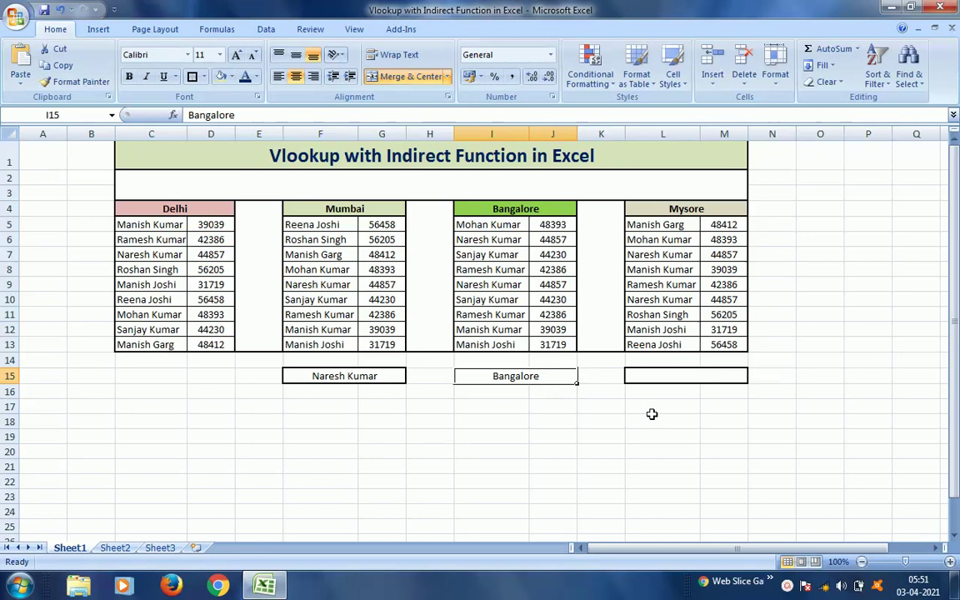
{"action": "left_click", "coordinate": [663, 377]}
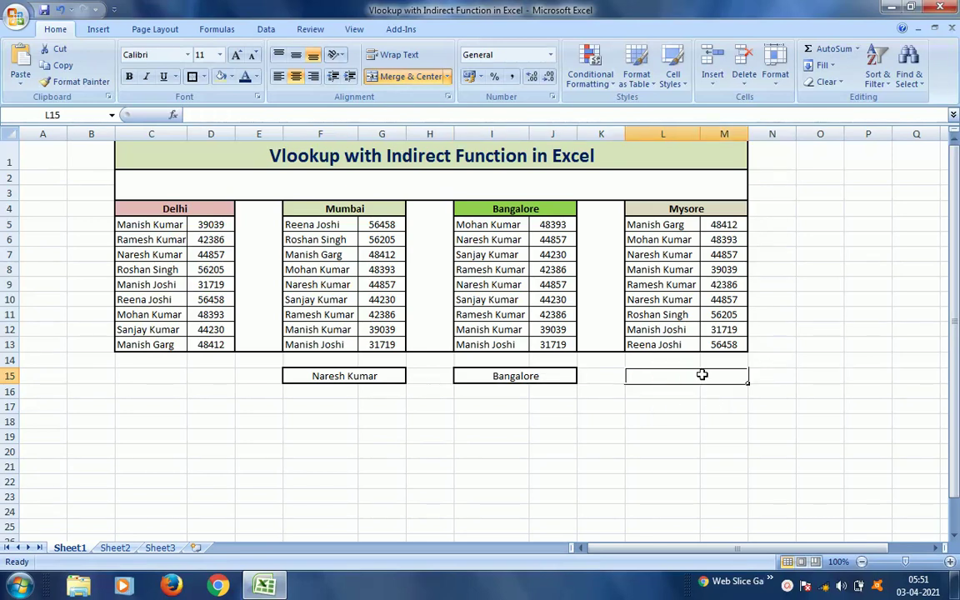
{"action": "left_click", "coordinate": [507, 381]}
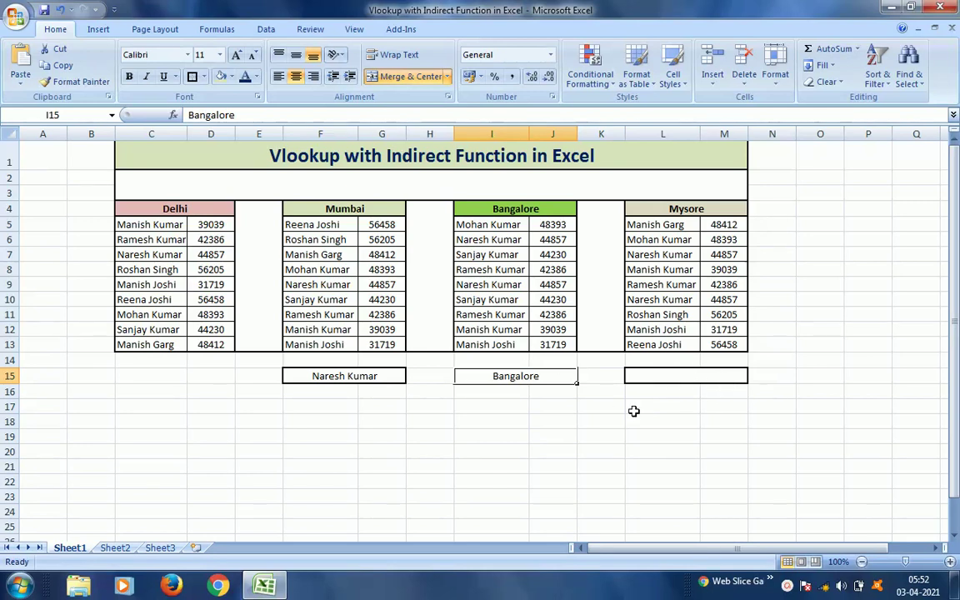
Dismiss the colour-scheme warning and step across the city table headers down to L15
{"action": "left_click", "coordinate": [161, 182]}
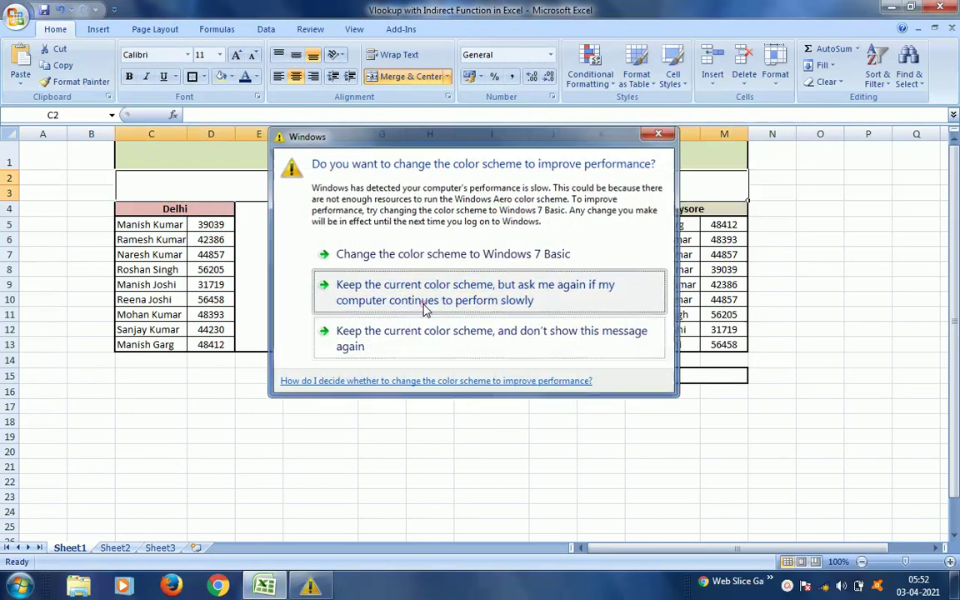
{"action": "left_click", "coordinate": [426, 300]}
{"action": "left_click", "coordinate": [167, 225]}
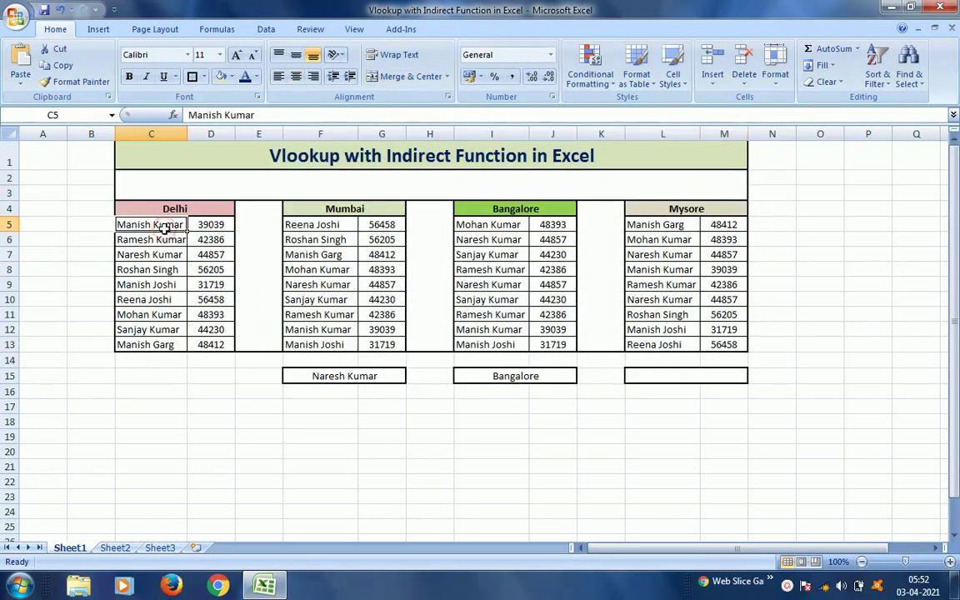
{"action": "key", "text": "Up"}
{"action": "key", "text": "Right"}
{"action": "key", "text": "Left"}
{"action": "key", "text": "Right"}
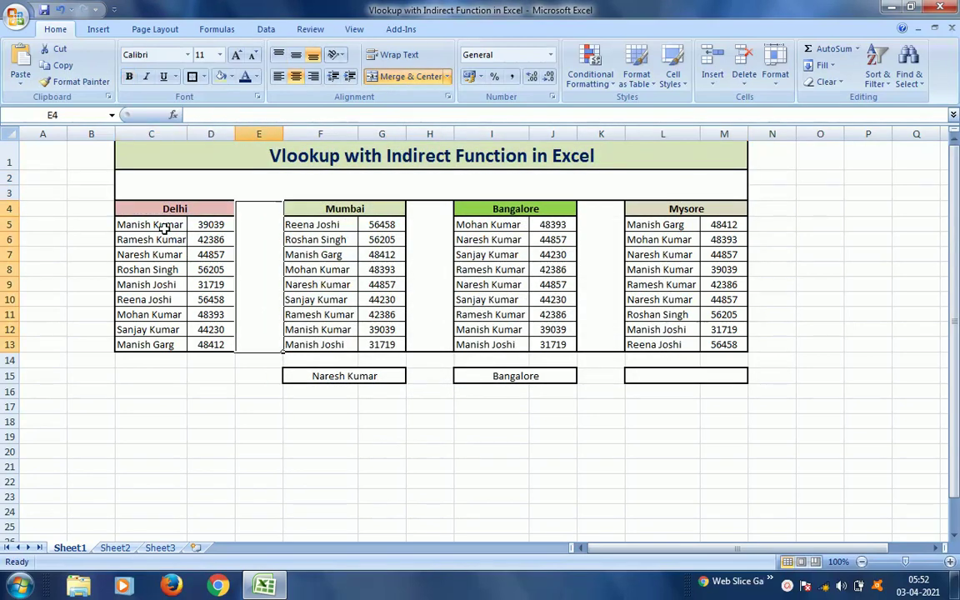
{"action": "key", "text": "Right"}
{"action": "key", "text": "Right"}
{"action": "key", "text": "Right"}
{"action": "key", "text": "Right"}
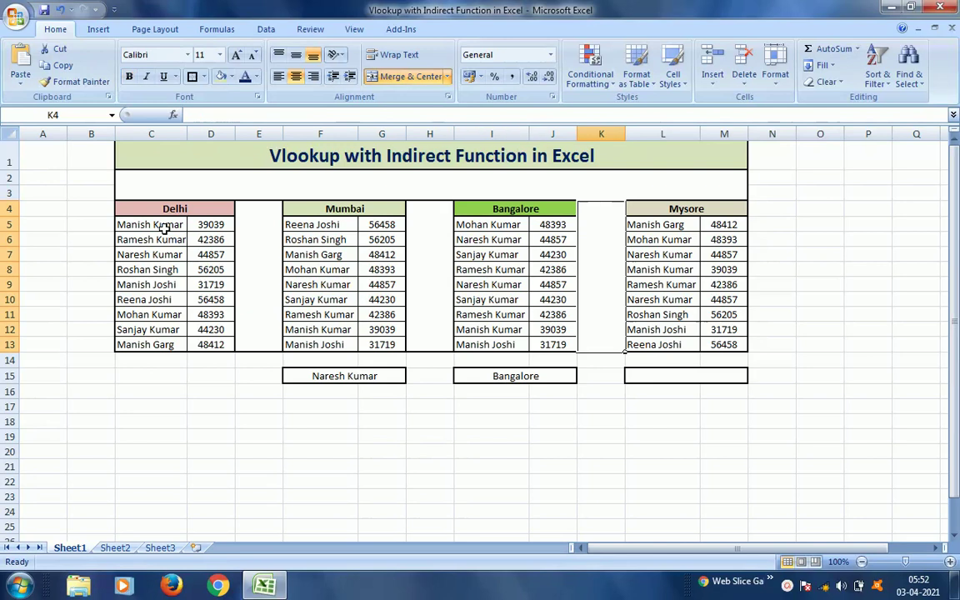
{"action": "key", "text": "Right"}
{"action": "key", "text": "Down"}
{"action": "key", "text": "Down"}
{"action": "key", "text": "Down"}
{"action": "key", "text": "Down"}
{"action": "key", "text": "Down"}
{"action": "key", "text": "Down"}
{"action": "key", "text": "Down"}
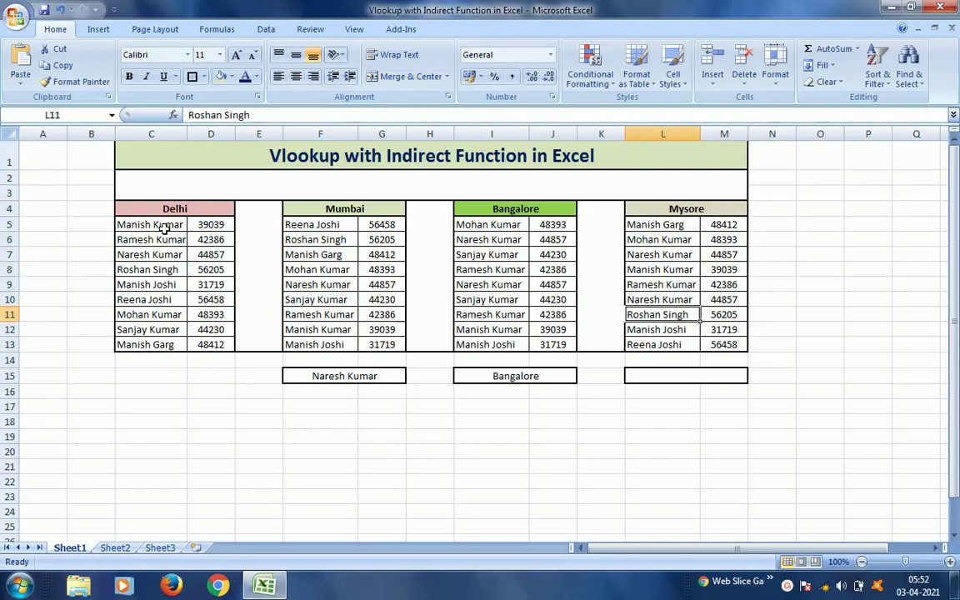
{"action": "key", "text": "Down"}
{"action": "key", "text": "Down"}
{"action": "key", "text": "Down"}
{"action": "key", "text": "Down"}
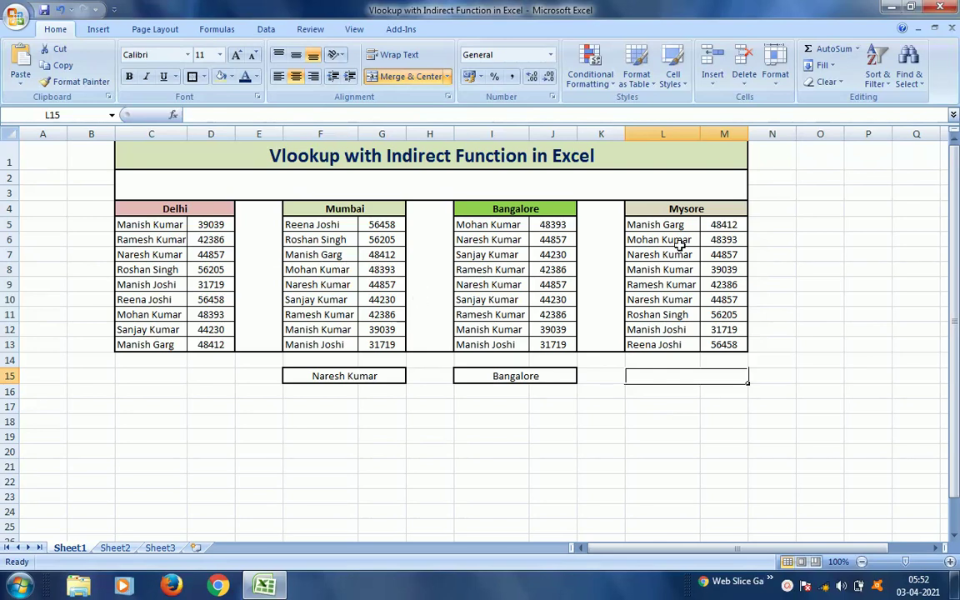
Name the Delhi data range C5:D13 'Delhi'
{"action": "left_click", "coordinate": [157, 227]}
{"action": "key", "text": "shift+Right"}
{"action": "key", "text": "shift+Down"}
{"action": "key", "text": "shift+Down"}
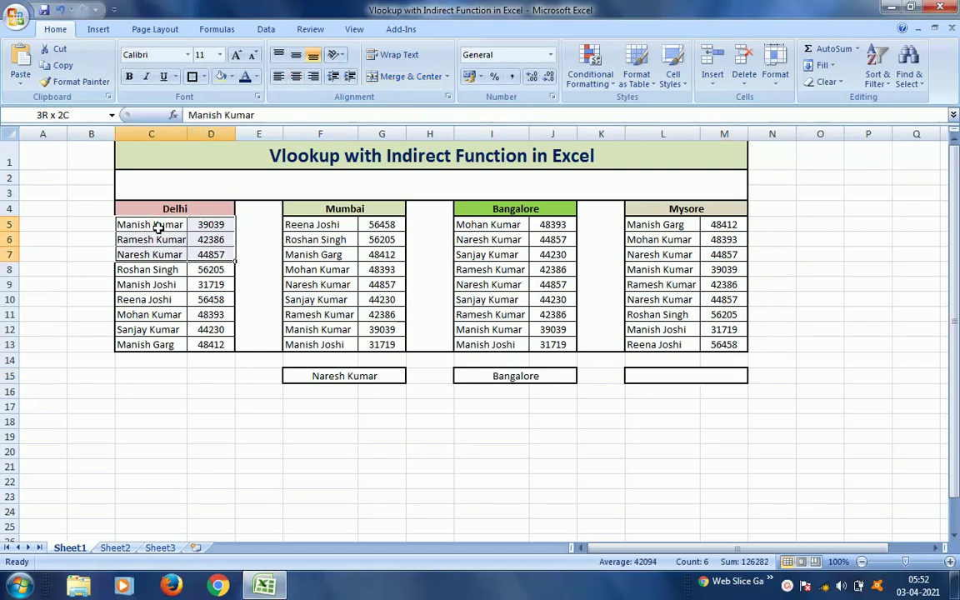
{"action": "key", "text": "shift+Down"}
{"action": "key", "text": "shift+Down"}
{"action": "key", "text": "shift+Down"}
{"action": "key", "text": "shift+Down"}
{"action": "key", "text": "shift+Down"}
{"action": "key", "text": "shift+Down"}
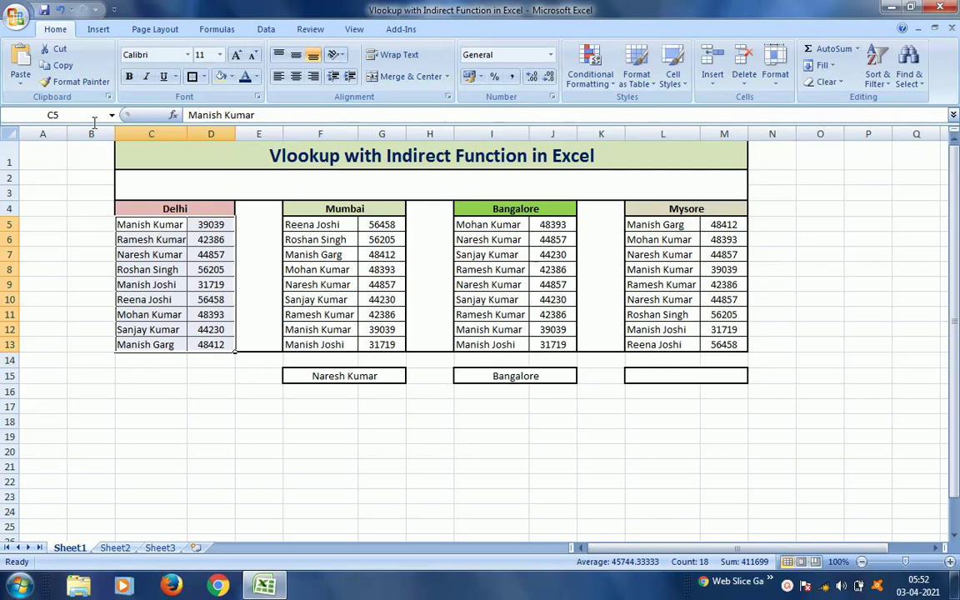
{"action": "left_click", "coordinate": [72, 115]}
{"action": "type", "text": "lhi"}
{"action": "key", "text": "Return"}
Name the Mumbai table's name-and-value range 'Mumbai'
{"action": "left_click", "coordinate": [331, 225]}
{"action": "key", "text": "shift+Right"}
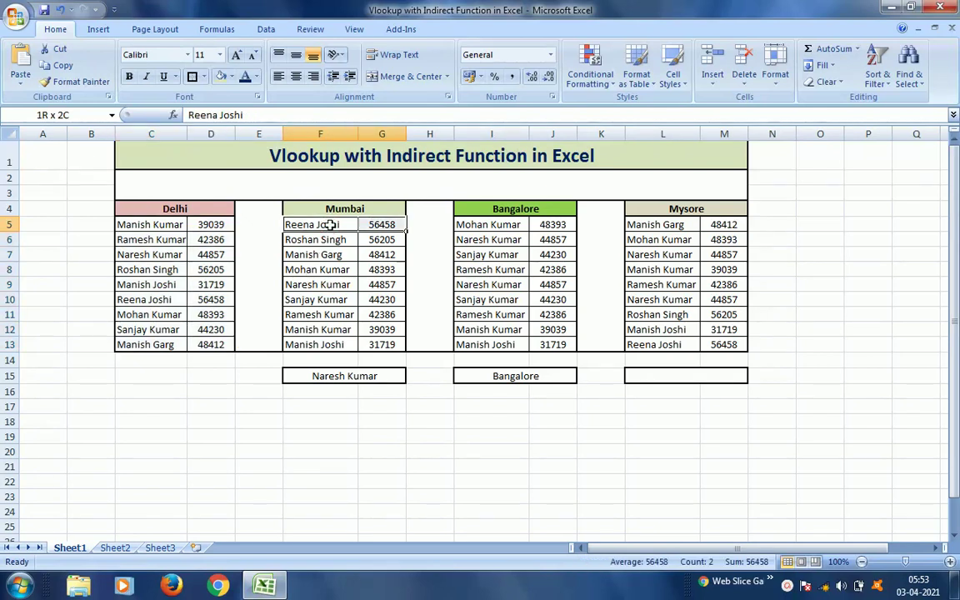
{"action": "key", "text": "shift+Down"}
{"action": "key", "text": "shift+Down"}
{"action": "key", "text": "shift+Down"}
{"action": "key", "text": "shift+Down"}
{"action": "key", "text": "shift+Down"}
{"action": "key", "text": "shift+Down"}
{"action": "key", "text": "shift+Down"}
{"action": "key", "text": "shift+Down"}
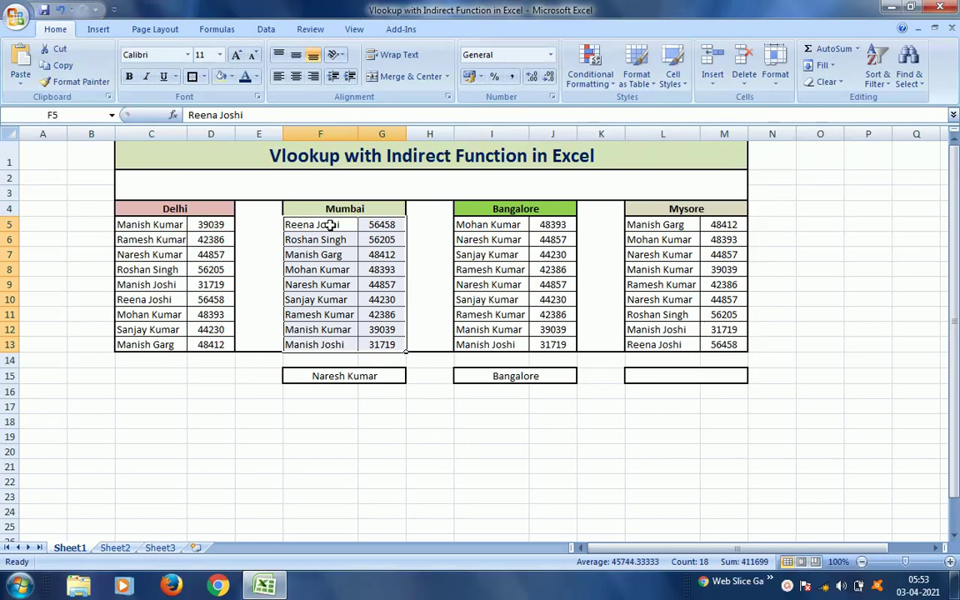
{"action": "left_click", "coordinate": [75, 115]}
{"action": "type", "text": "Mumbai"}
{"action": "key", "text": "Return"}
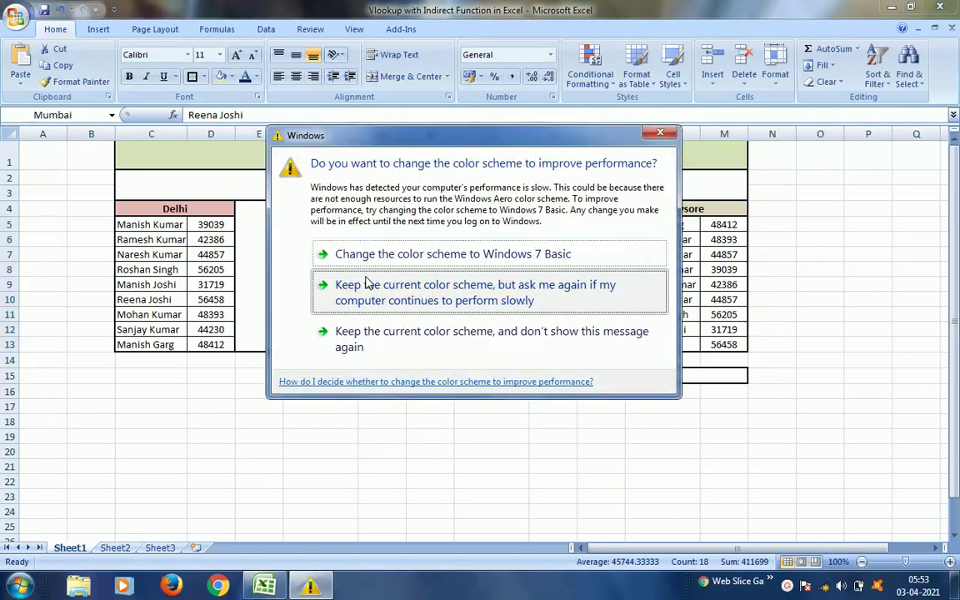
Dismiss the colour-scheme warning and name the Bangalore data range 'Bangalore'
{"action": "left_click", "coordinate": [367, 284]}
{"action": "left_click", "coordinate": [492, 225]}
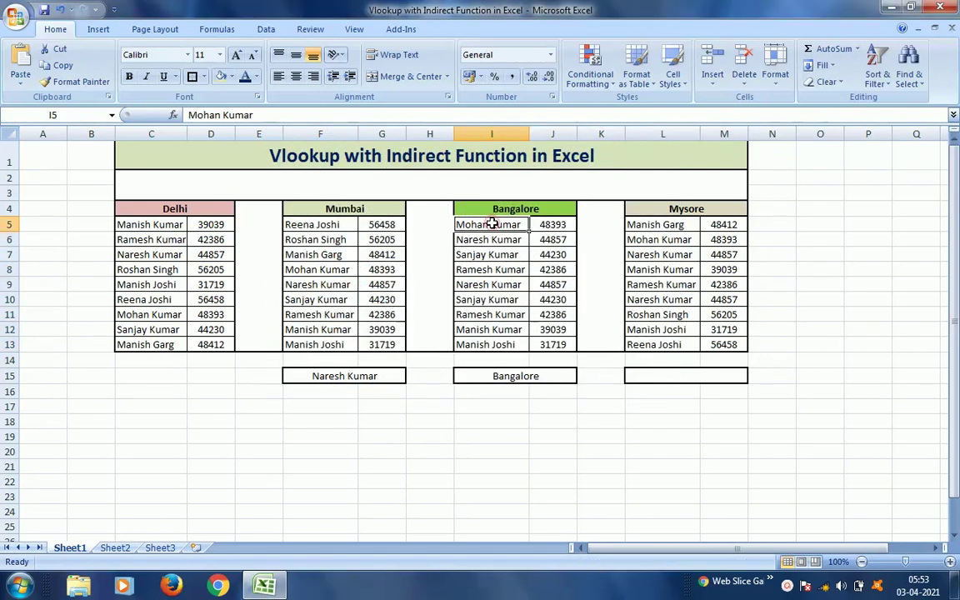
{"action": "key", "text": "shift+Right"}
{"action": "key", "text": "shift+Down"}
{"action": "key", "text": "shift+Down"}
{"action": "key", "text": "shift+Down"}
{"action": "key", "text": "shift+Down"}
{"action": "key", "text": "shift+Down"}
{"action": "key", "text": "shift+Down"}
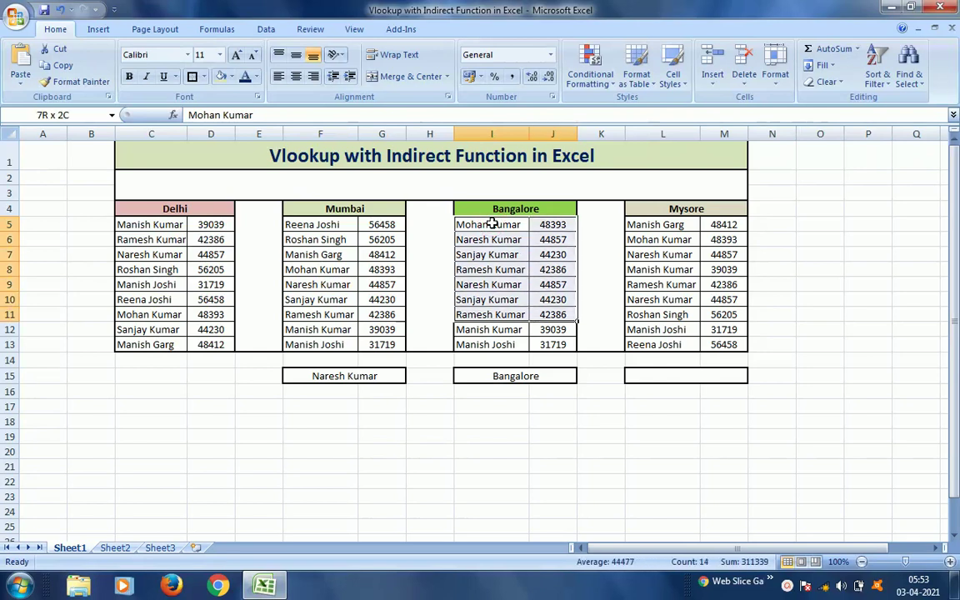
{"action": "key", "text": "shift+Down"}
{"action": "key", "text": "shift+Down"}
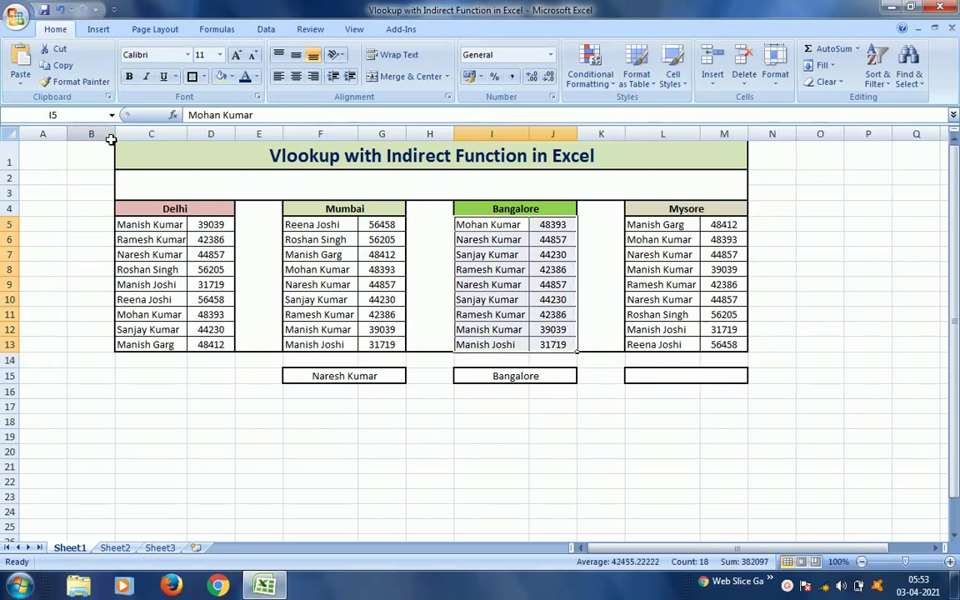
{"action": "left_click", "coordinate": [83, 114]}
{"action": "type", "text": "Bangalore"}
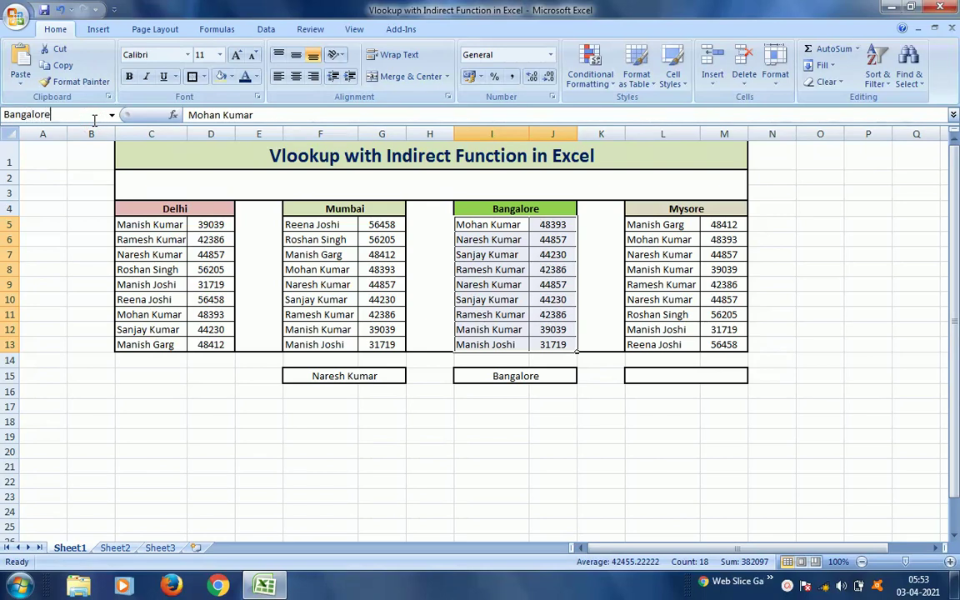
{"action": "key", "text": "Return"}
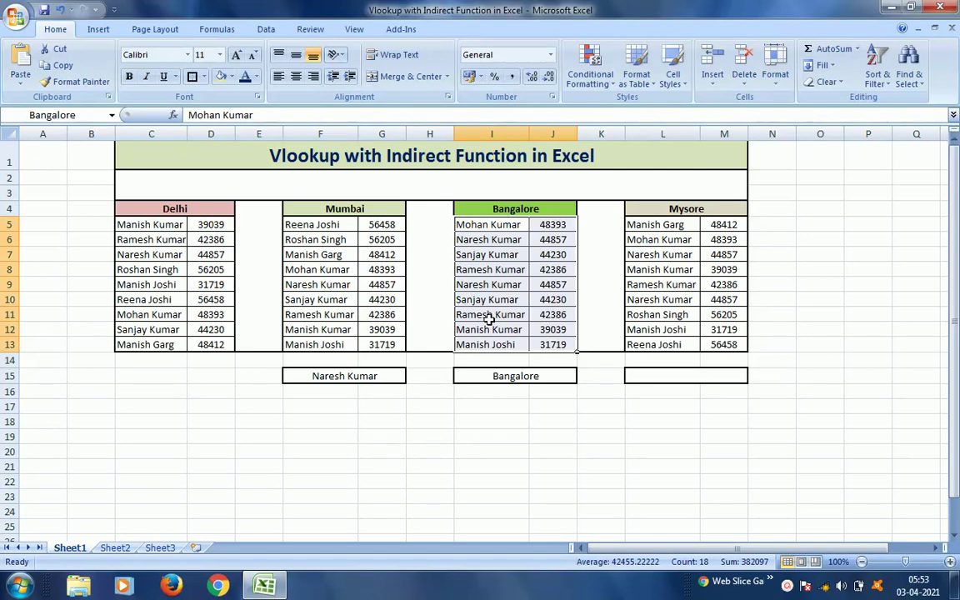
Name the Mysore data range 'Mysore' and clear the selection
{"action": "left_click", "coordinate": [674, 225]}
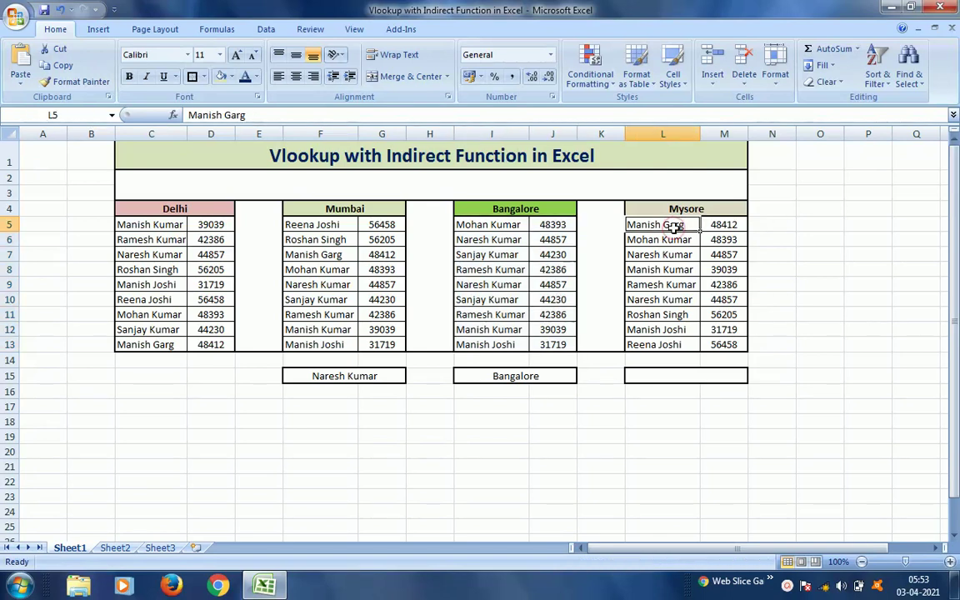
{"action": "key", "text": "shift+Right"}
{"action": "key", "text": "shift+Down"}
{"action": "key", "text": "shift+Down"}
{"action": "key", "text": "shift+Down"}
{"action": "key", "text": "shift+Down"}
{"action": "key", "text": "shift+Down"}
{"action": "key", "text": "shift+Down"}
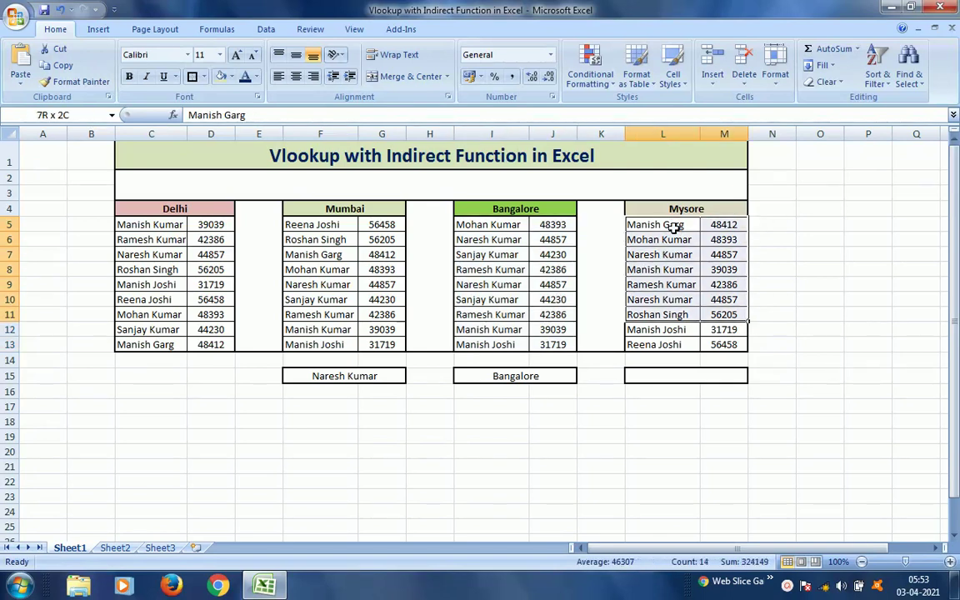
{"action": "key", "text": "shift+Down"}
{"action": "key", "text": "shift+Down"}
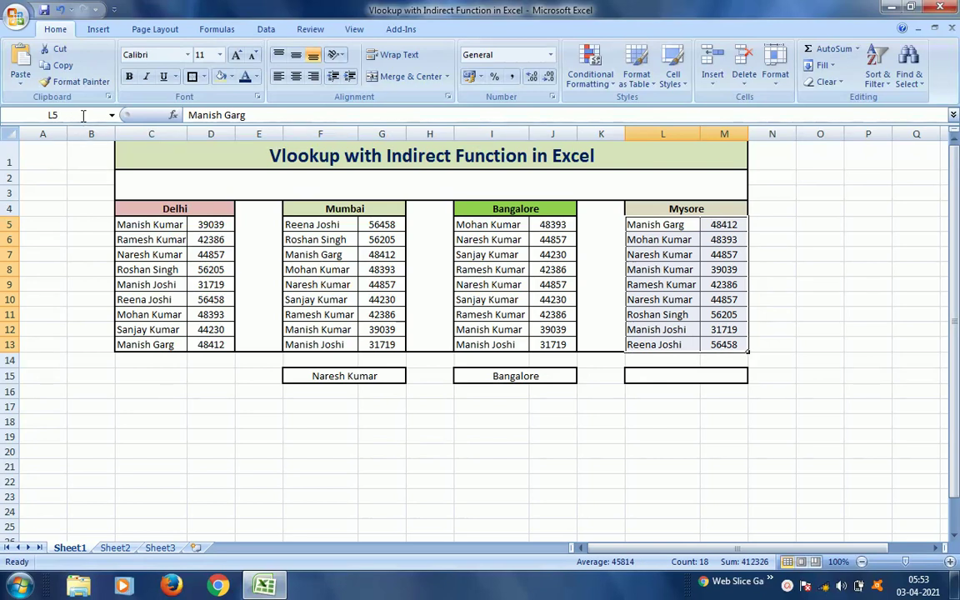
{"action": "left_click", "coordinate": [84, 116]}
{"action": "type", "text": "Mysore"}
{"action": "key", "text": "Return"}
{"action": "left_click", "coordinate": [500, 240]}
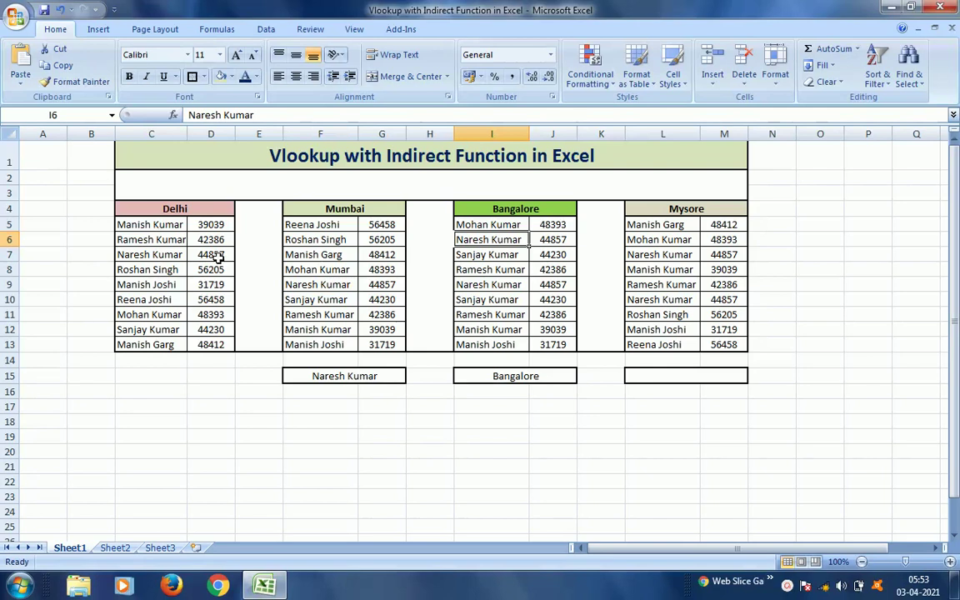
{"action": "left_click", "coordinate": [150, 223]}
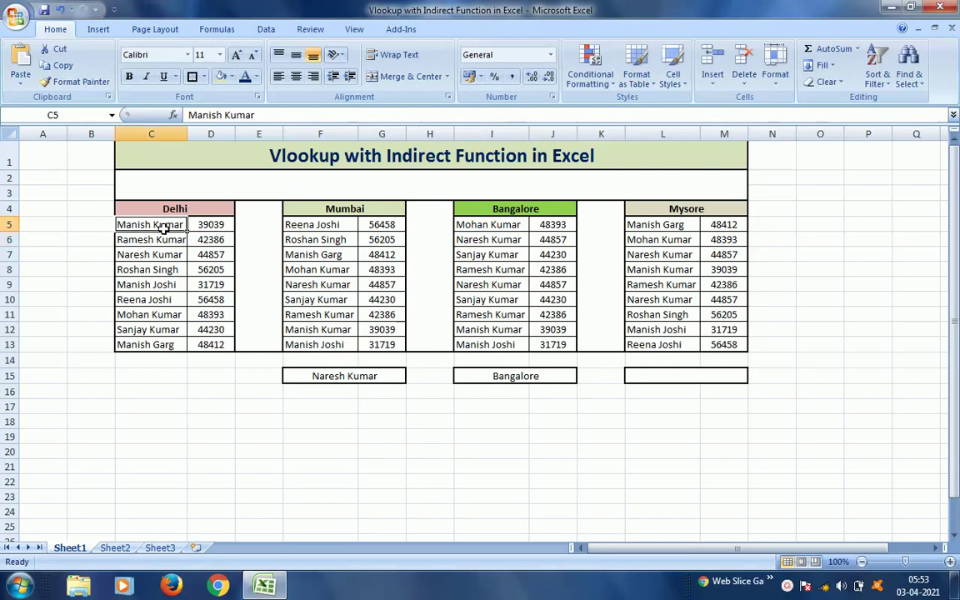
{"action": "left_click", "coordinate": [112, 116]}
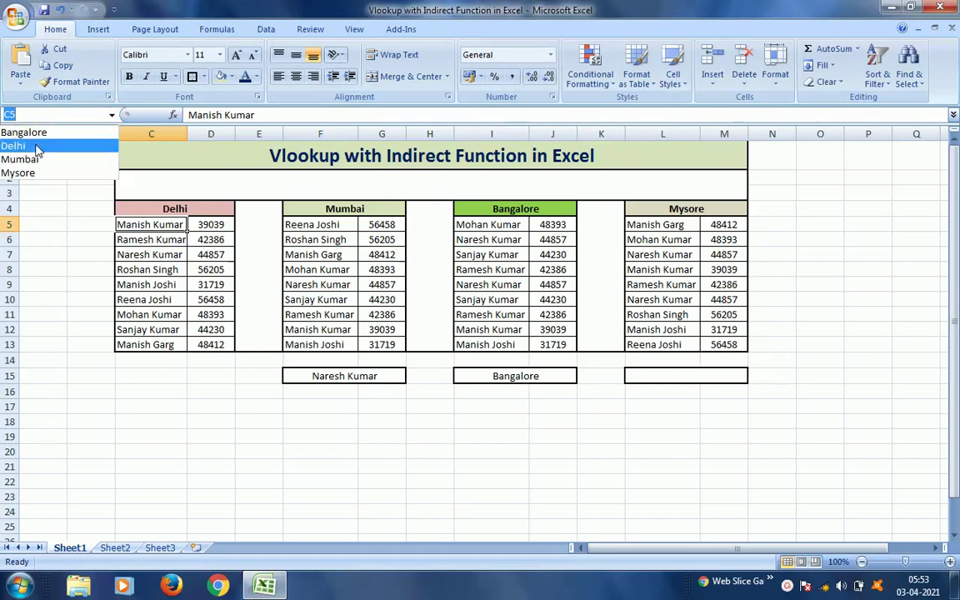
{"action": "left_click", "coordinate": [36, 146]}
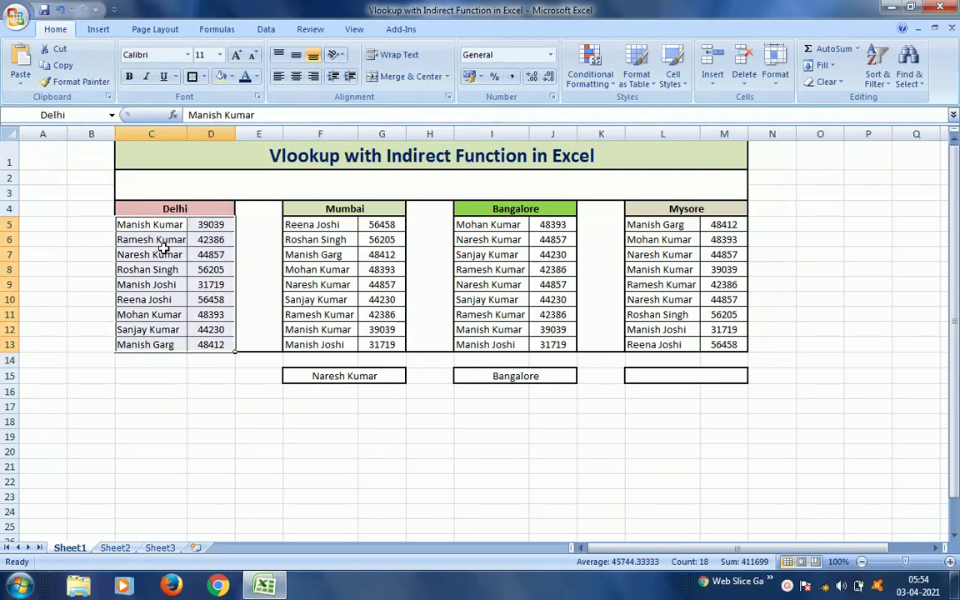
{"action": "left_click", "coordinate": [111, 115]}
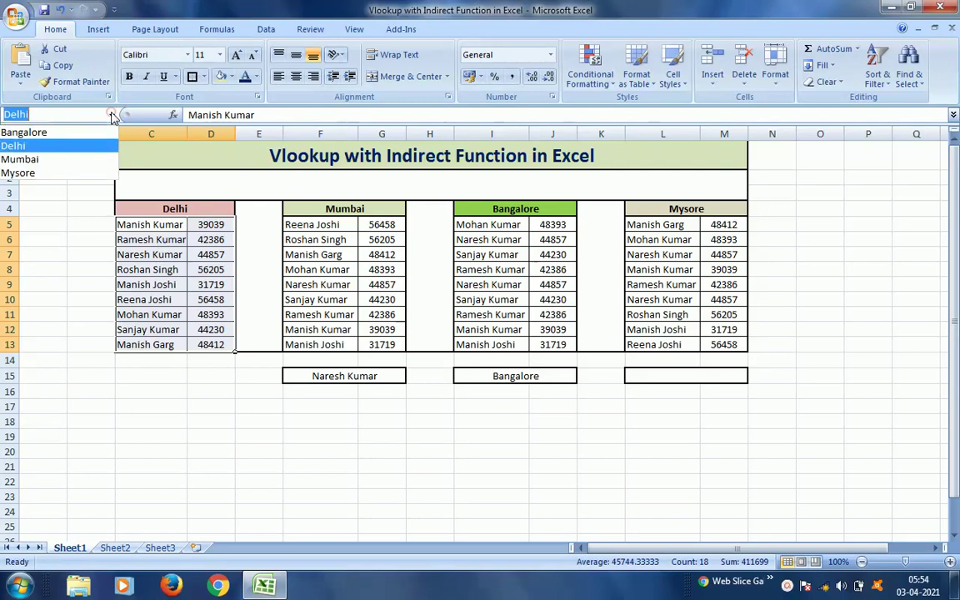
{"action": "left_click", "coordinate": [59, 135]}
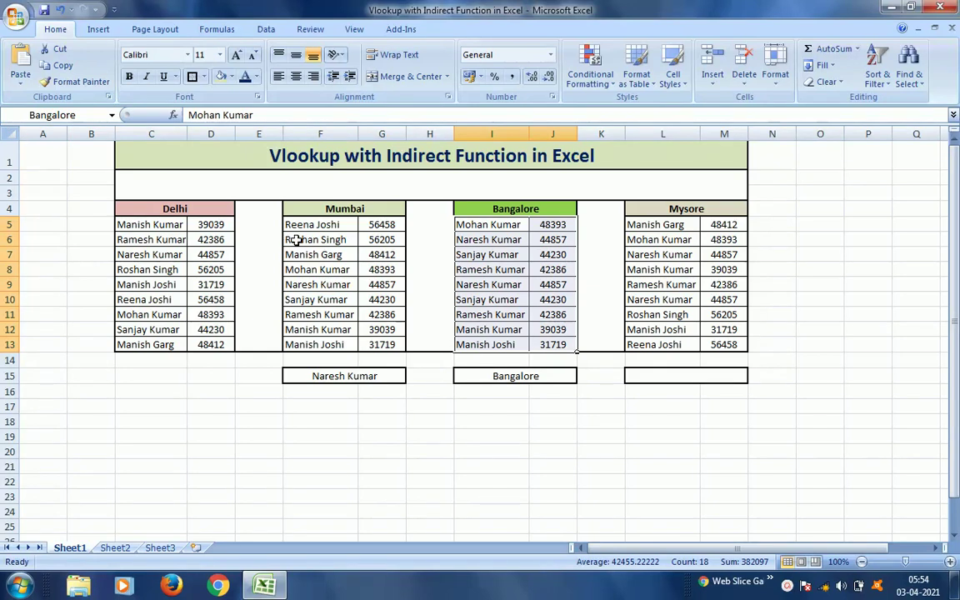
{"action": "left_click", "coordinate": [112, 115]}
{"action": "left_click", "coordinate": [34, 174]}
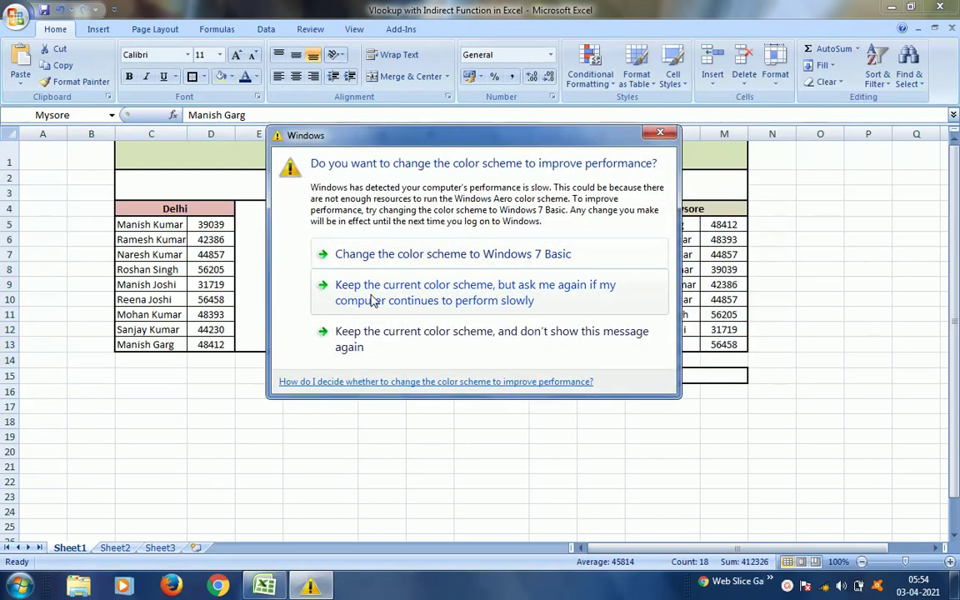
{"action": "left_click", "coordinate": [342, 296]}
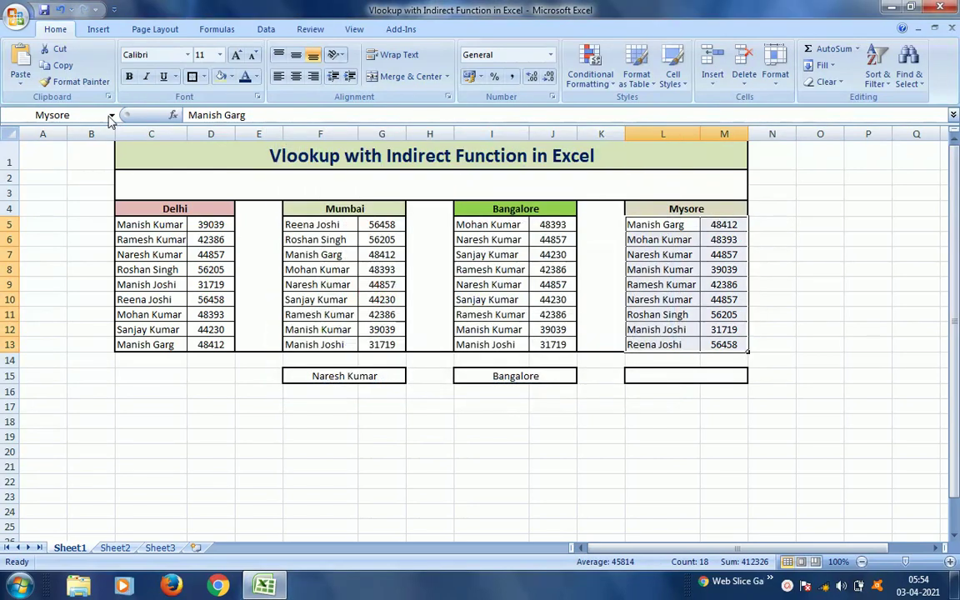
{"action": "left_click", "coordinate": [112, 115]}
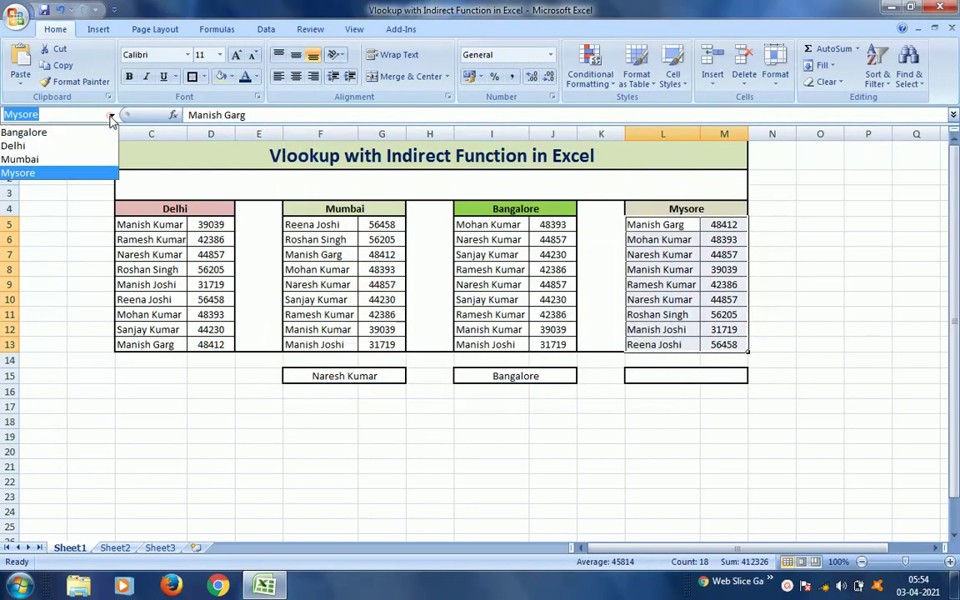
{"action": "left_click", "coordinate": [35, 160]}
{"action": "left_click", "coordinate": [557, 314]}
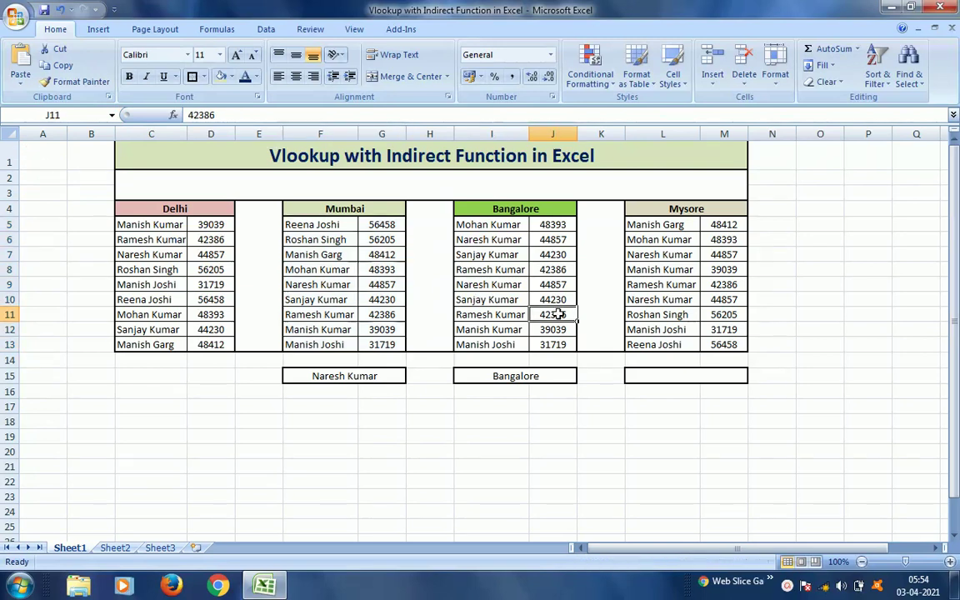
{"action": "left_click", "coordinate": [183, 227]}
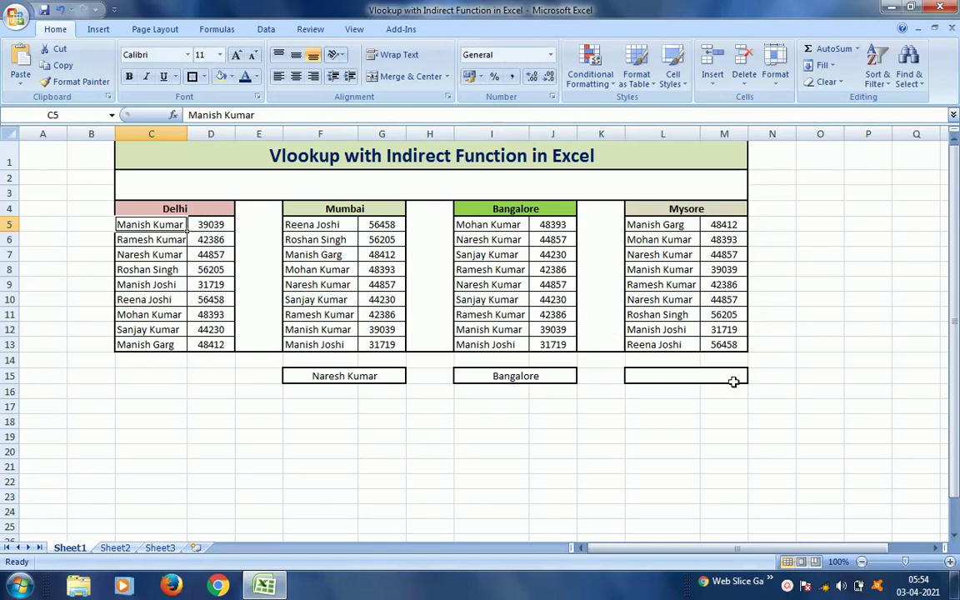
Type =VLOOKUP(F15,I15,2,0) in L15, with F15 as lookup value and I15 as table
{"action": "left_click", "coordinate": [704, 377]}
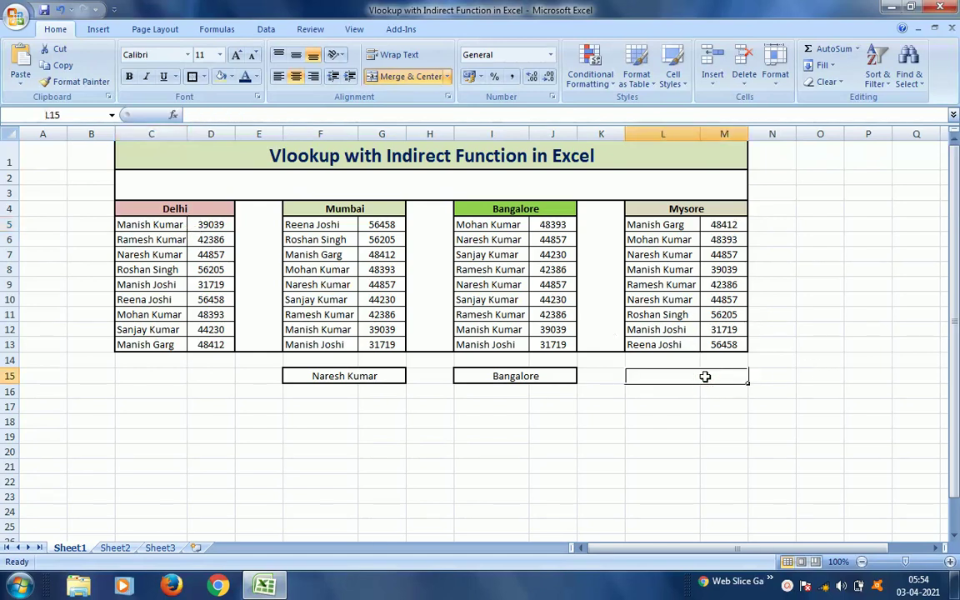
{"action": "type", "text": "=vlo"}
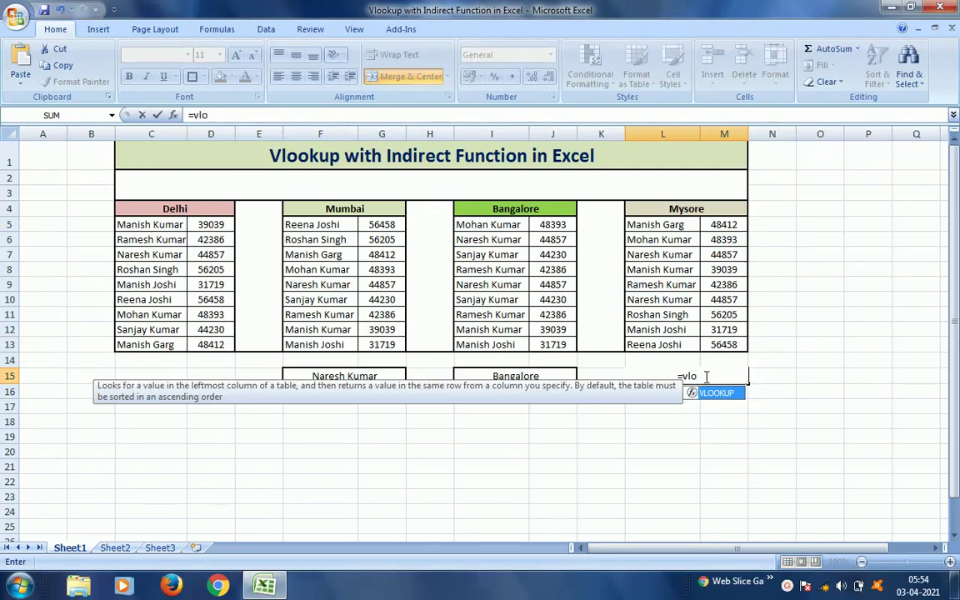
{"action": "key", "text": "Tab"}
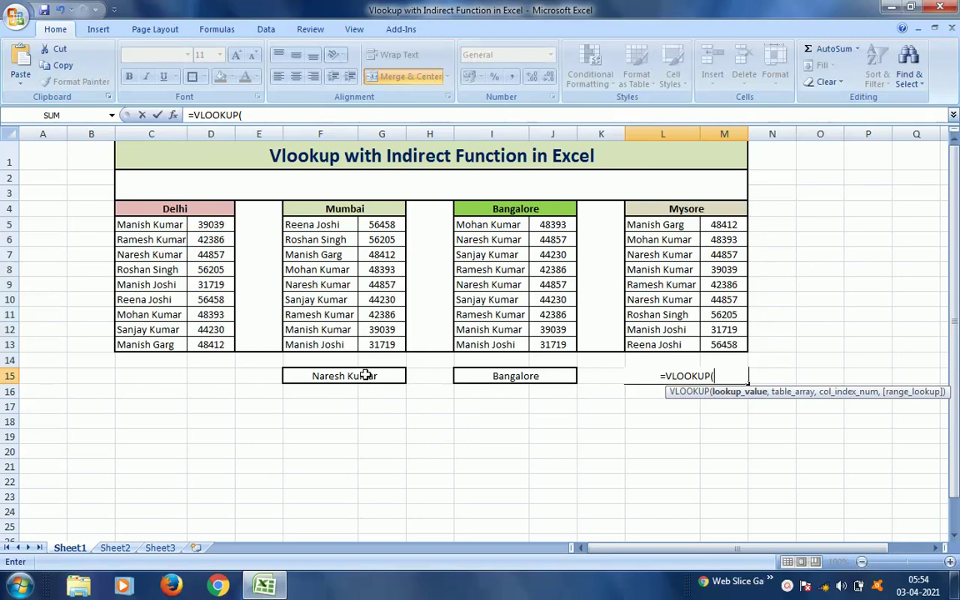
{"action": "left_click", "coordinate": [369, 374]}
{"action": "type", "text": ","}
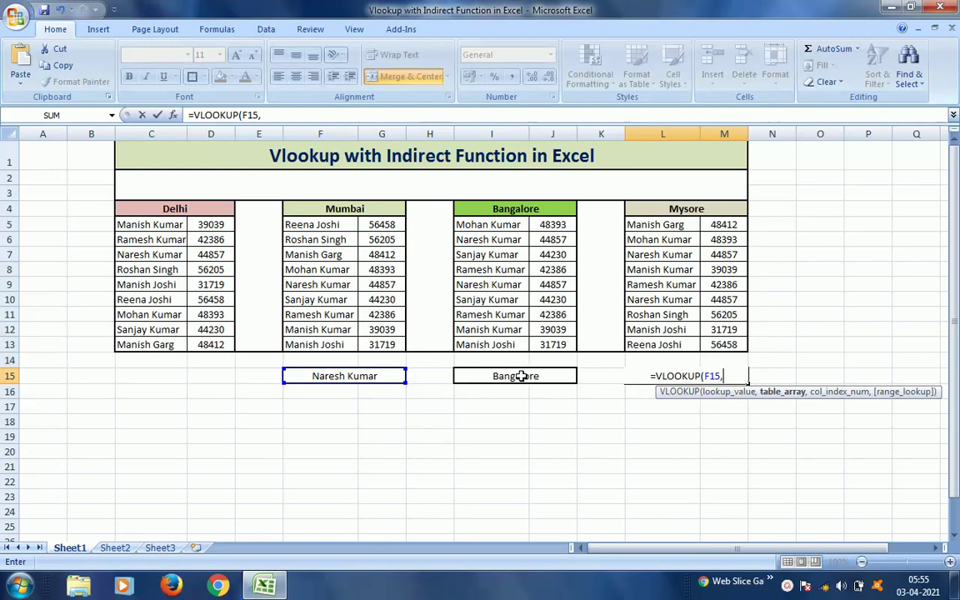
{"action": "left_click", "coordinate": [526, 376]}
{"action": "type", "text": ","}
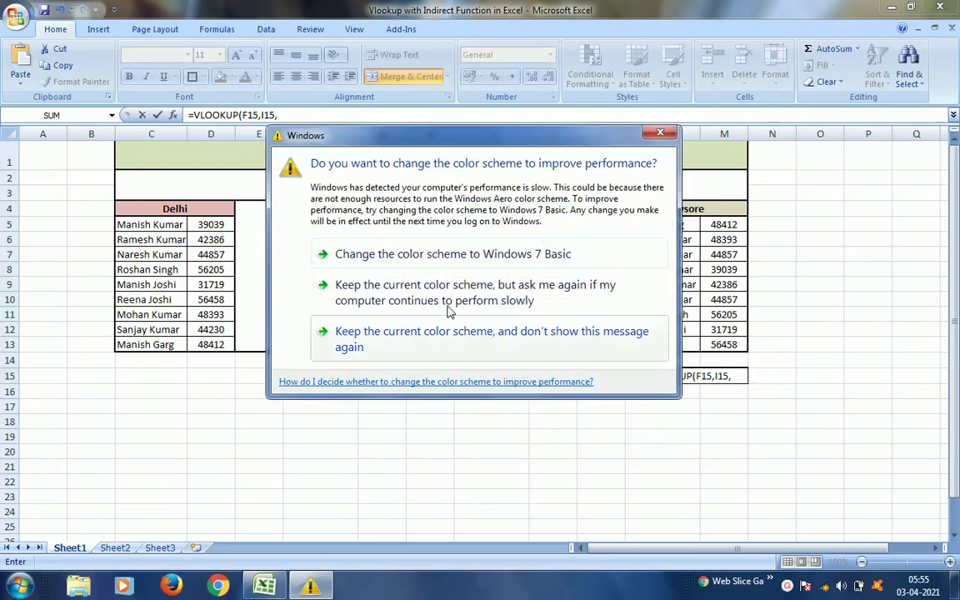
{"action": "left_click", "coordinate": [433, 298]}
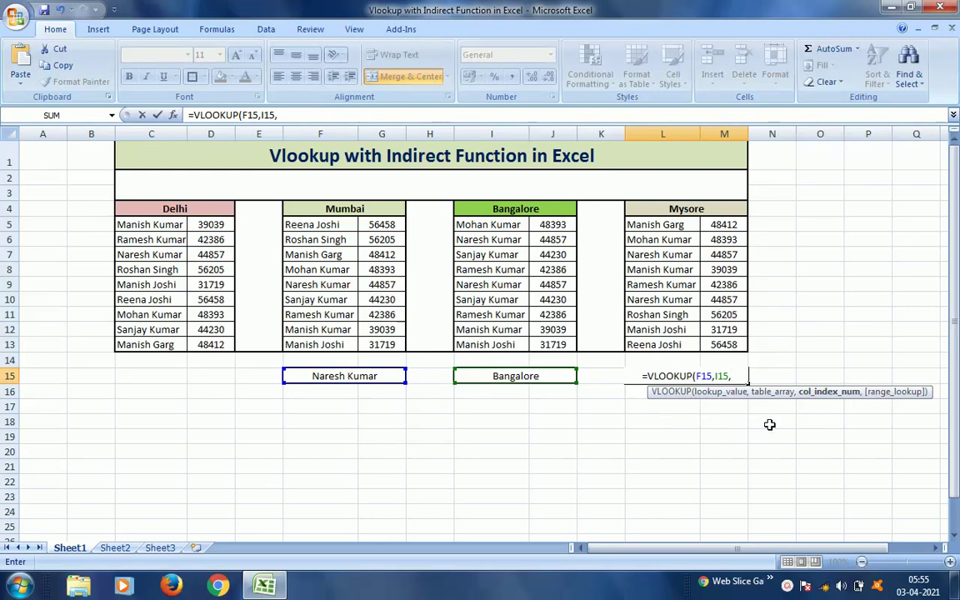
{"action": "type", "text": "2"}
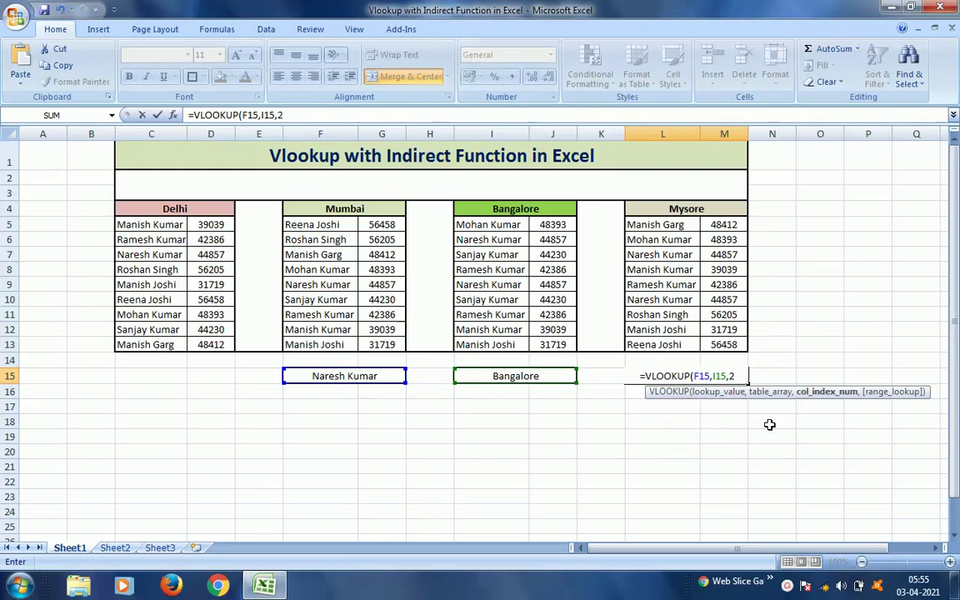
{"action": "type", "text": ","}
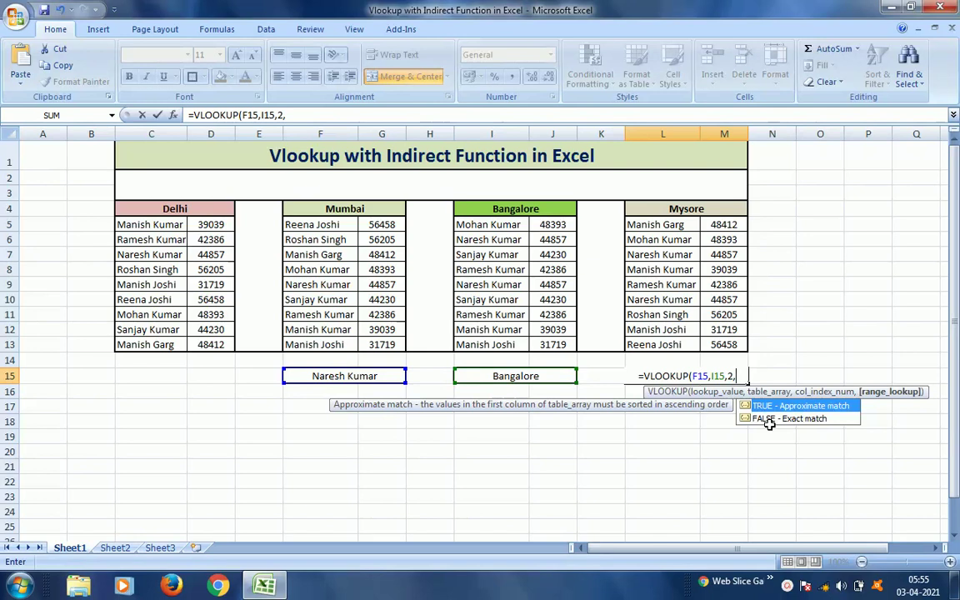
{"action": "type", "text": "0"}
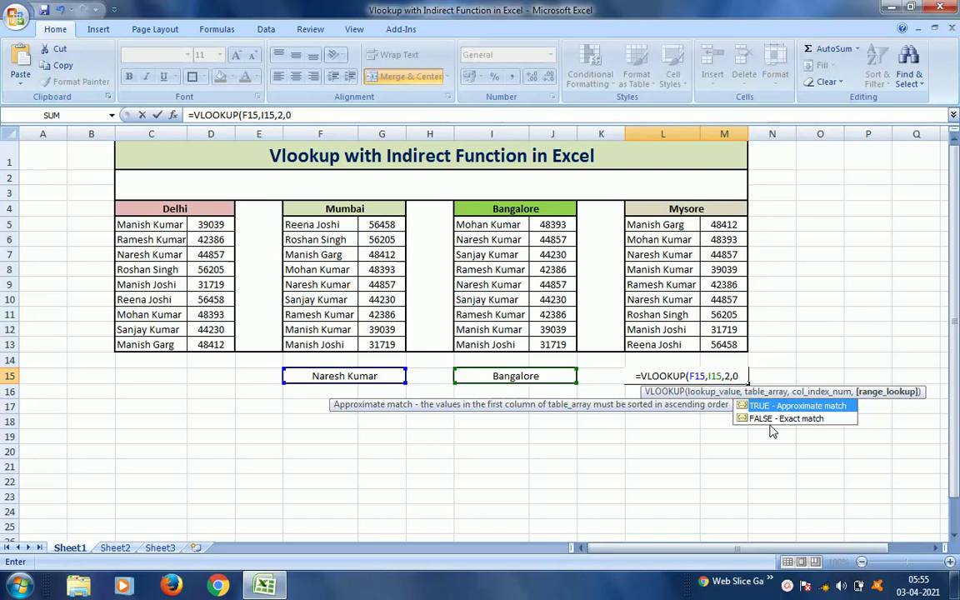
{"action": "type", "text": ")"}
Commit the L15 lookup formula, then start editing it and cancel the edit
{"action": "key", "text": "Return"}
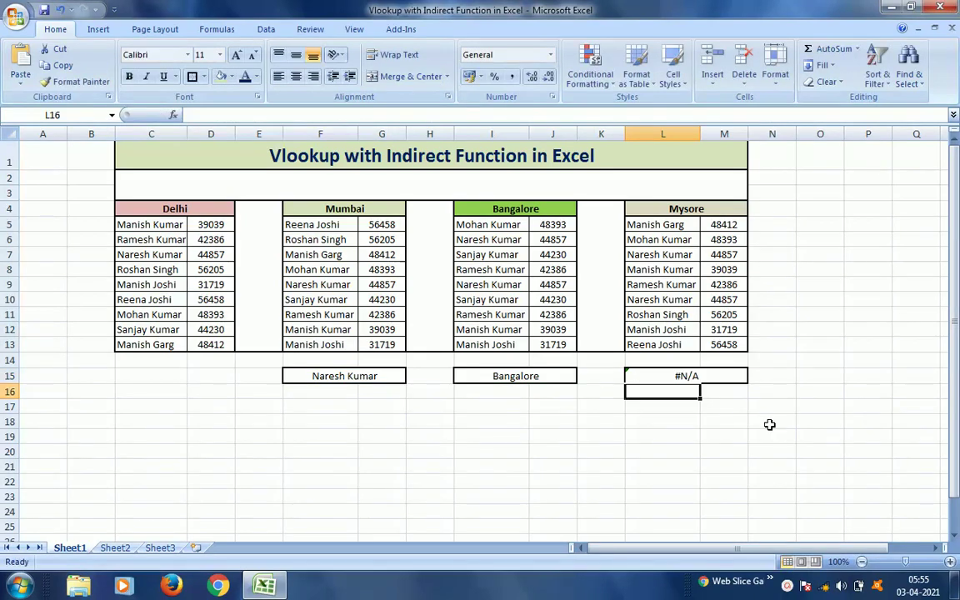
{"action": "key", "text": "Up"}
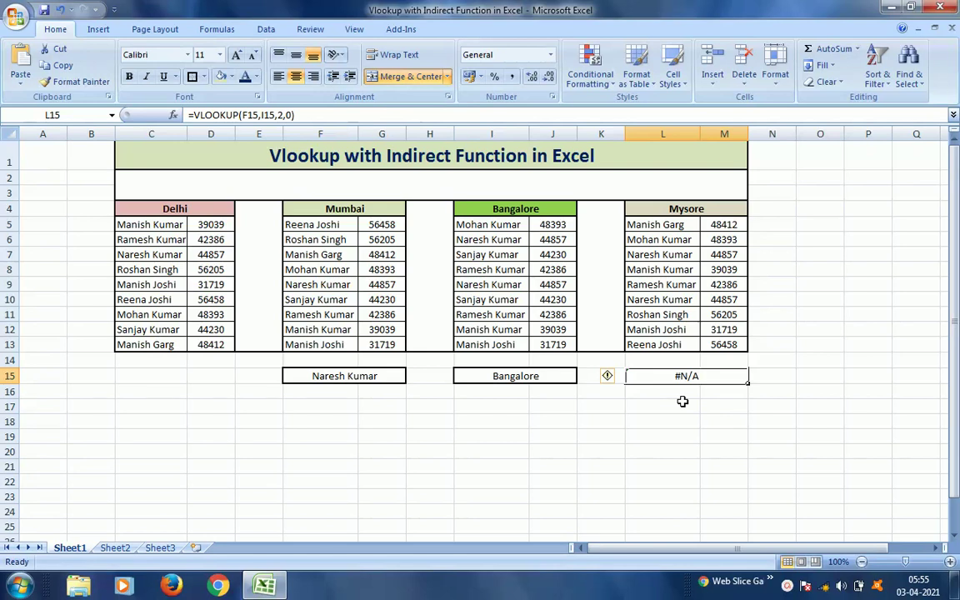
{"action": "key", "text": "F2"}
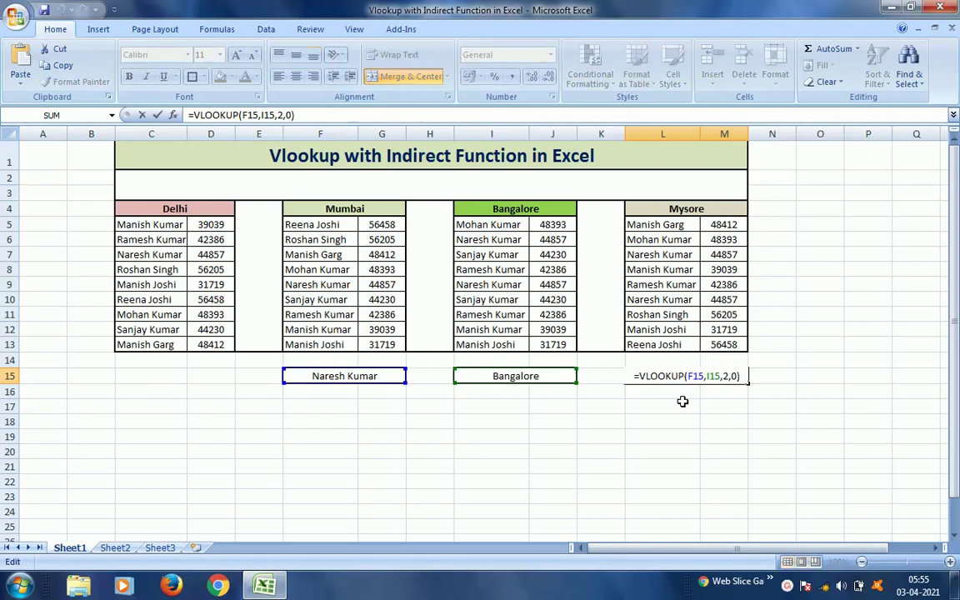
{"action": "key", "text": "Left"}
{"action": "key", "text": "Left"}
{"action": "key", "text": "Left"}
{"action": "key", "text": "Left"}
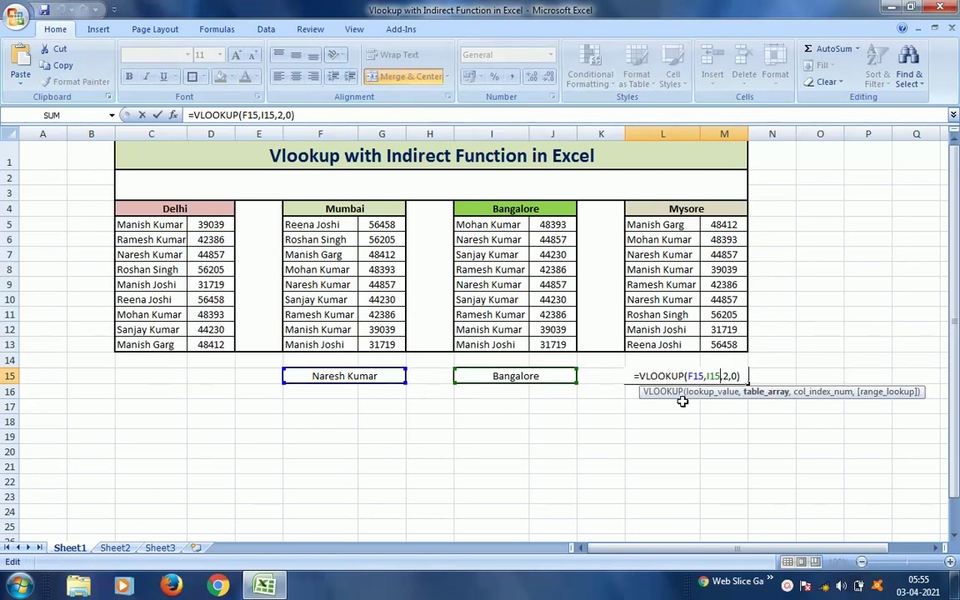
{"action": "left_click", "coordinate": [112, 116]}
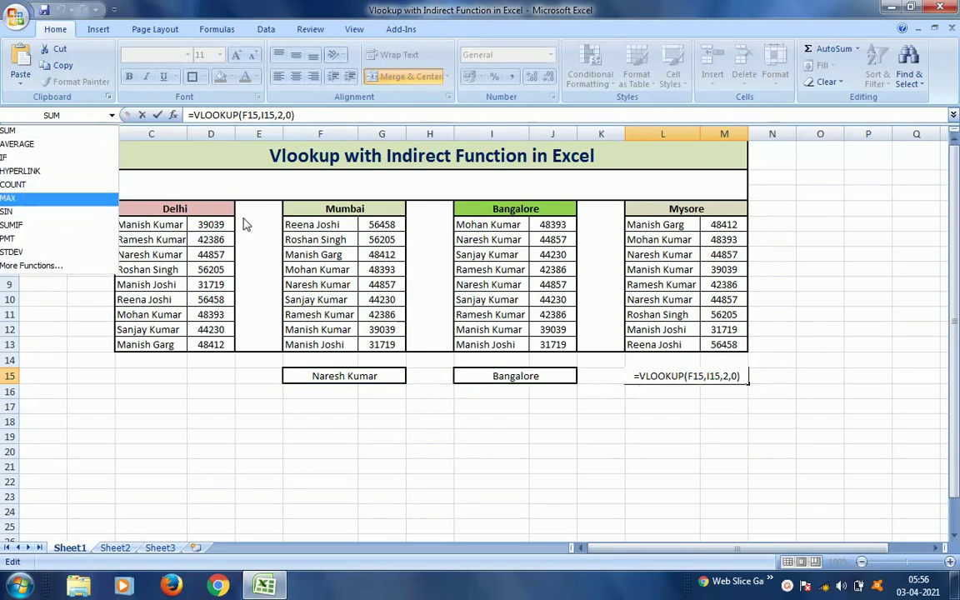
{"action": "key", "text": "Escape"}
{"action": "key", "text": "Escape"}
{"action": "left_click", "coordinate": [211, 240]}
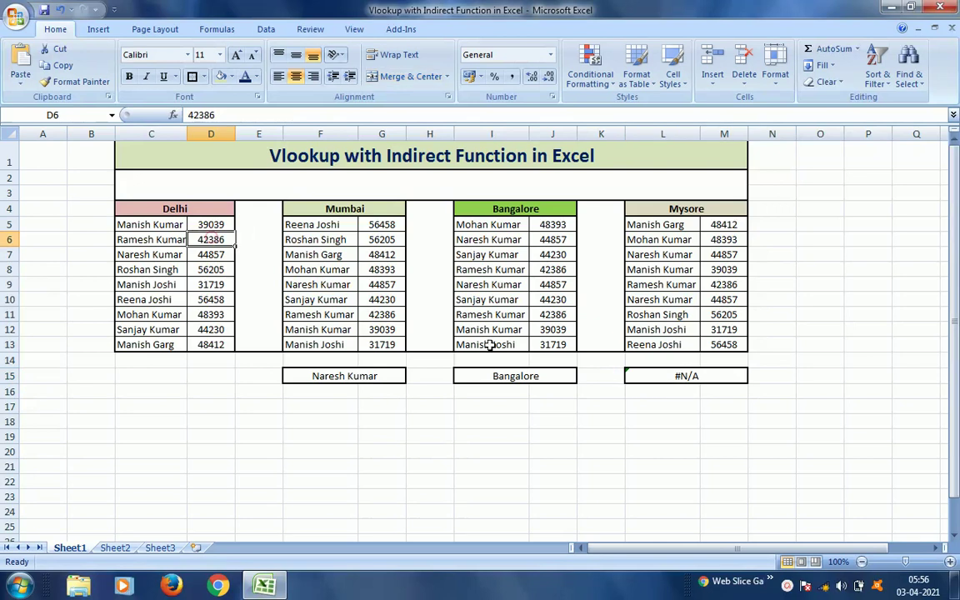
Replace I15 with the Bangalore named range in L15's VLOOKUP, returning 44857
{"action": "double_click", "coordinate": [723, 377]}
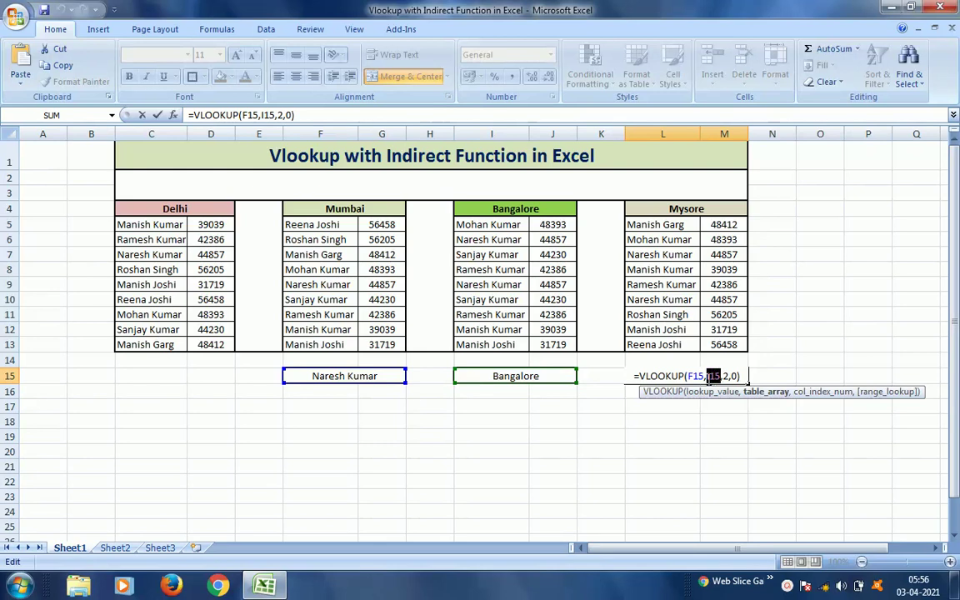
{"action": "key", "text": "Delete"}
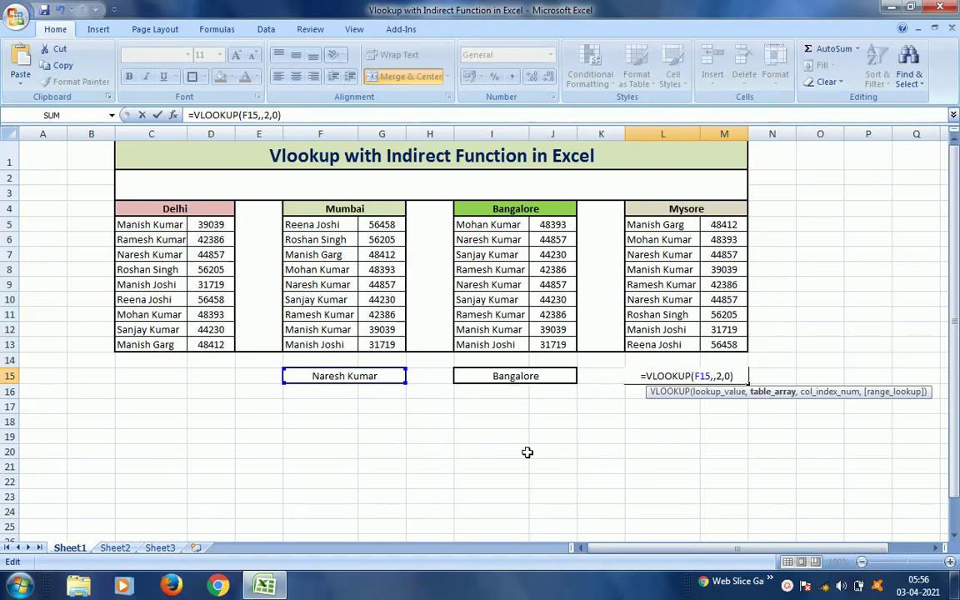
{"action": "type", "text": "ban"}
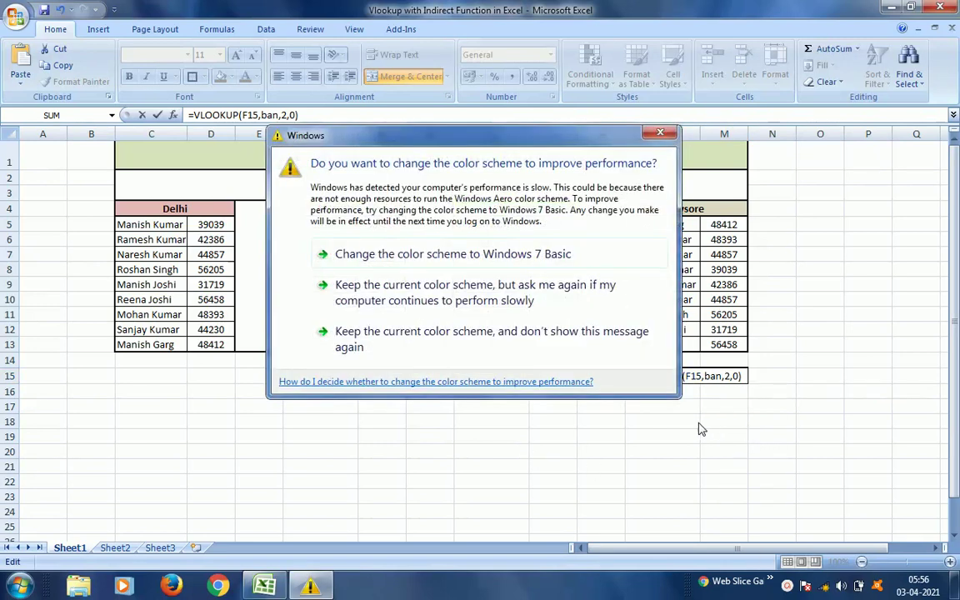
{"action": "left_click", "coordinate": [474, 298]}
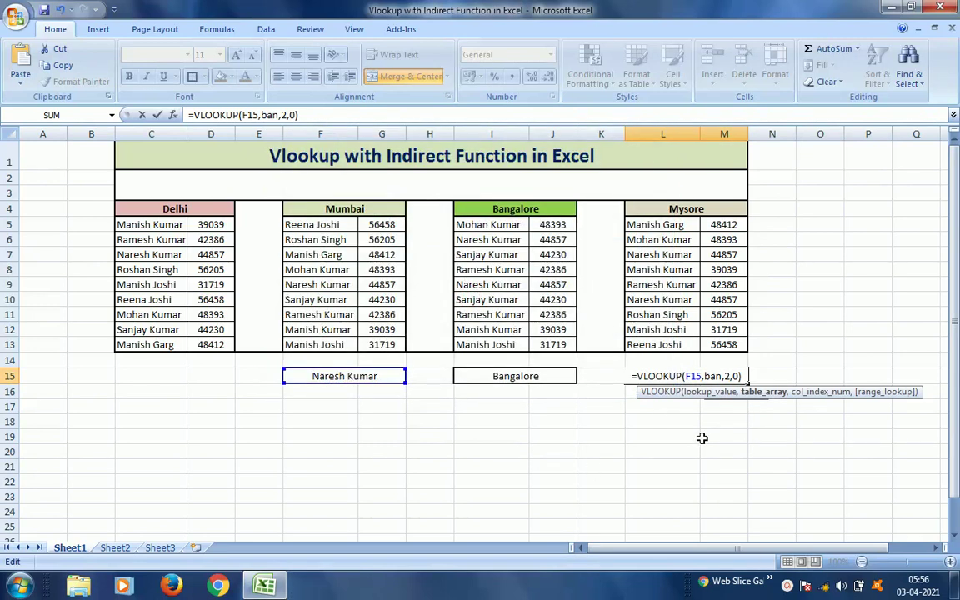
{"action": "key", "text": "BackSpace"}
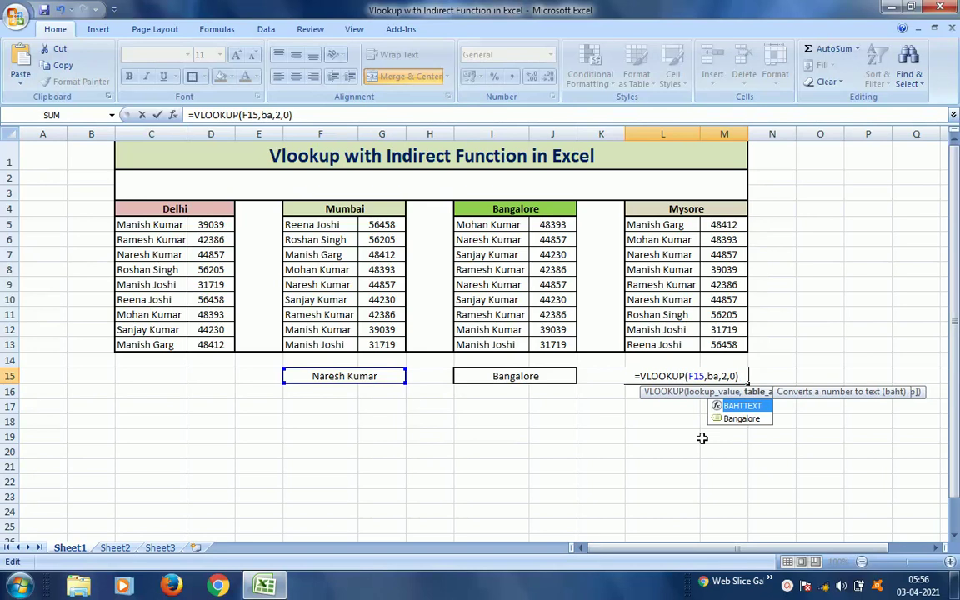
{"action": "key", "text": "BackSpace"}
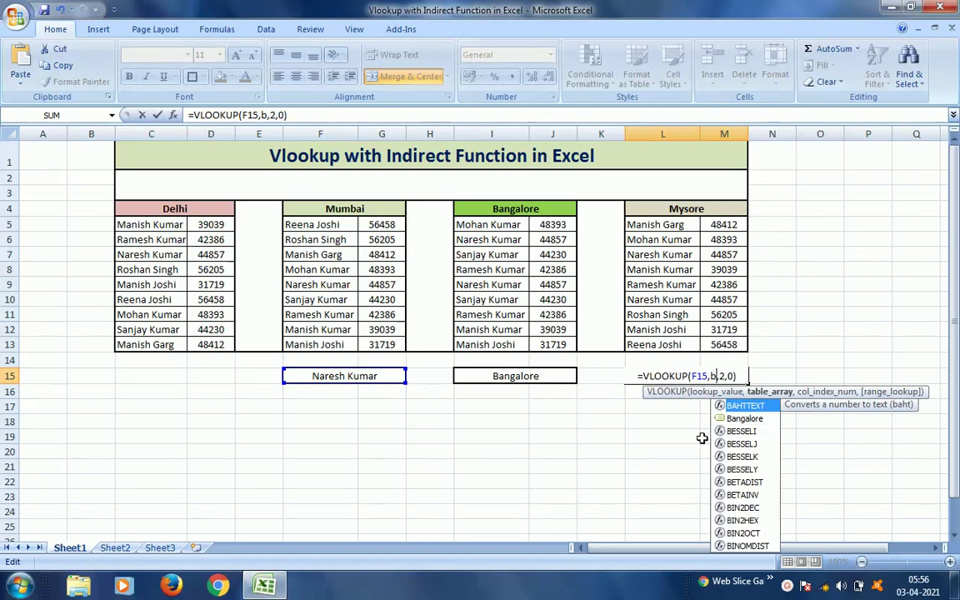
{"action": "type", "text": "ang"}
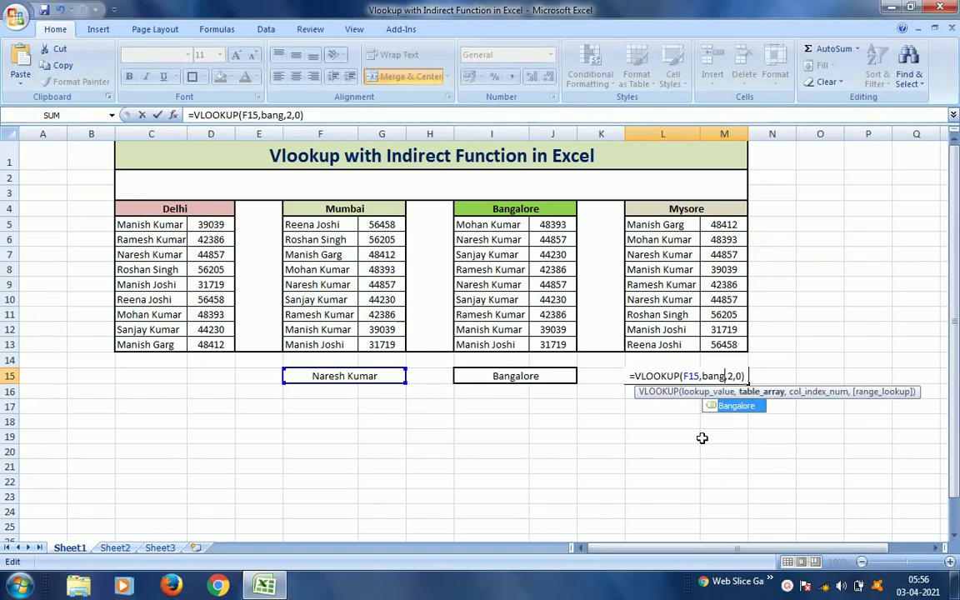
{"action": "key", "text": "Tab"}
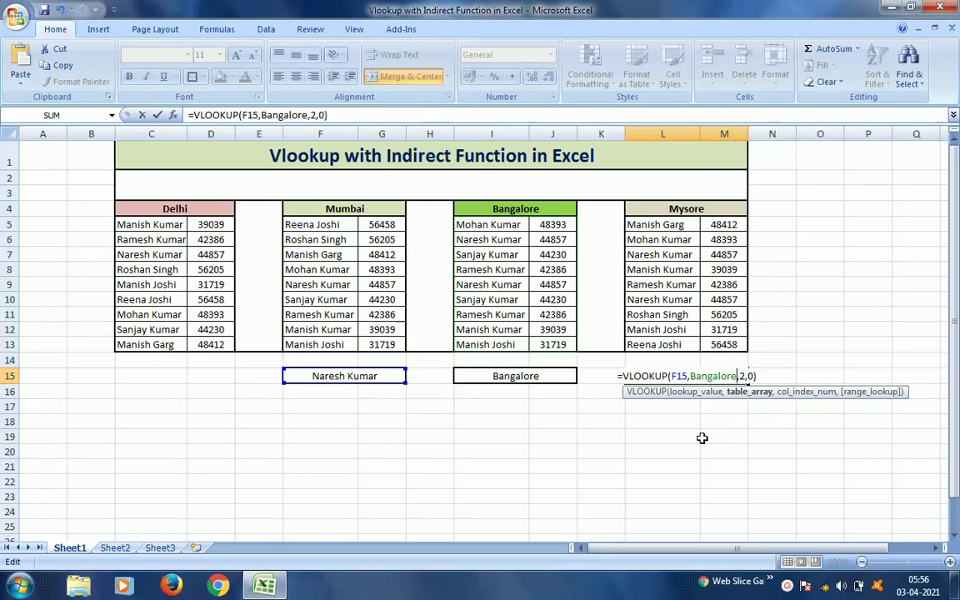
{"action": "key", "text": "Return"}
{"action": "key", "text": "Up"}
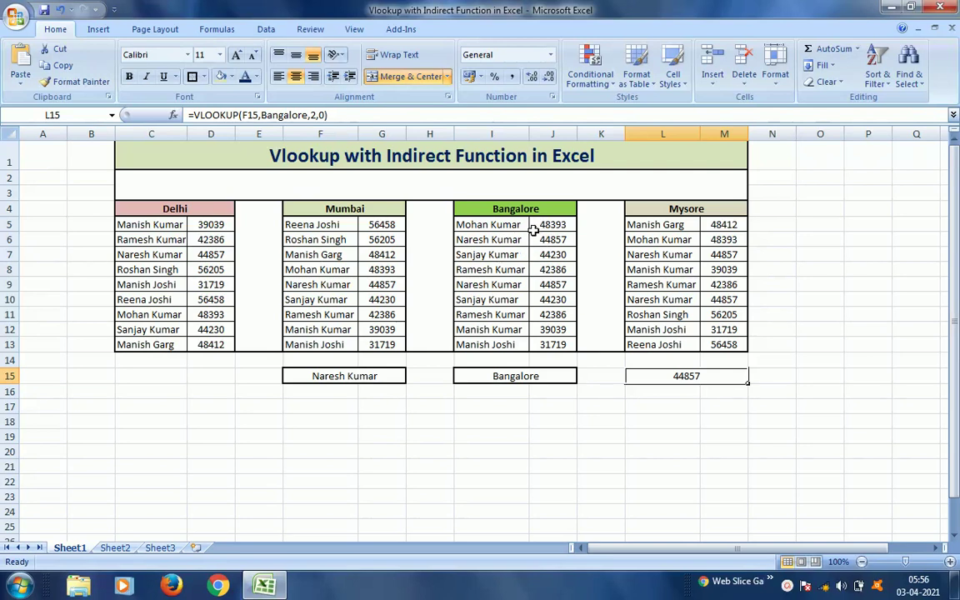
{"action": "left_click", "coordinate": [525, 377]}
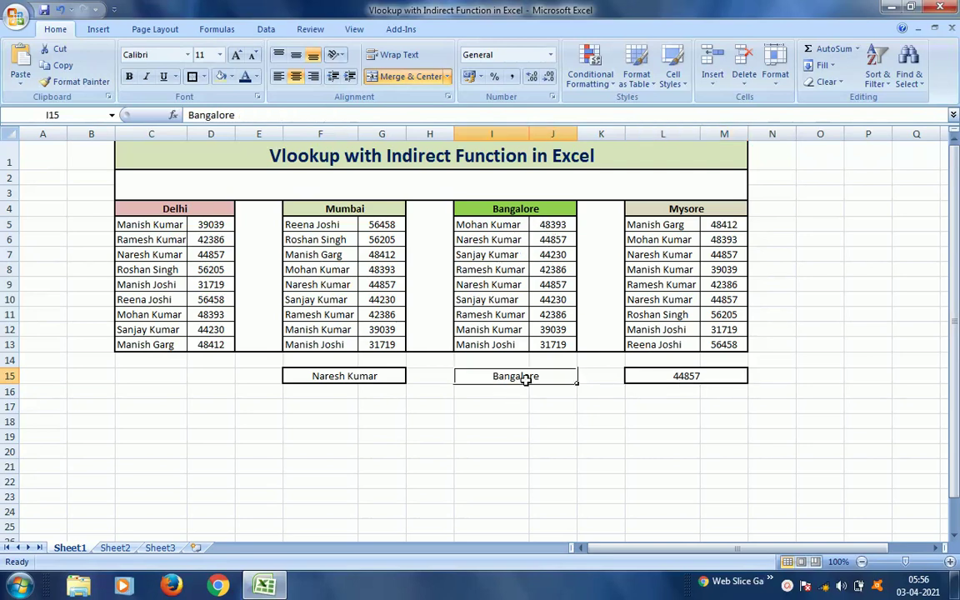
{"action": "left_click", "coordinate": [364, 385]}
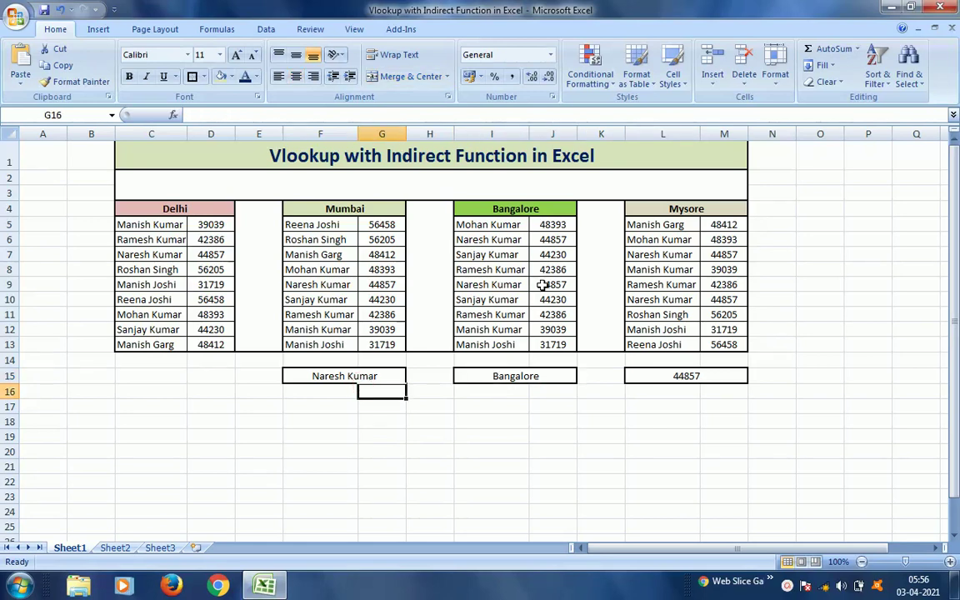
{"action": "left_click", "coordinate": [550, 284]}
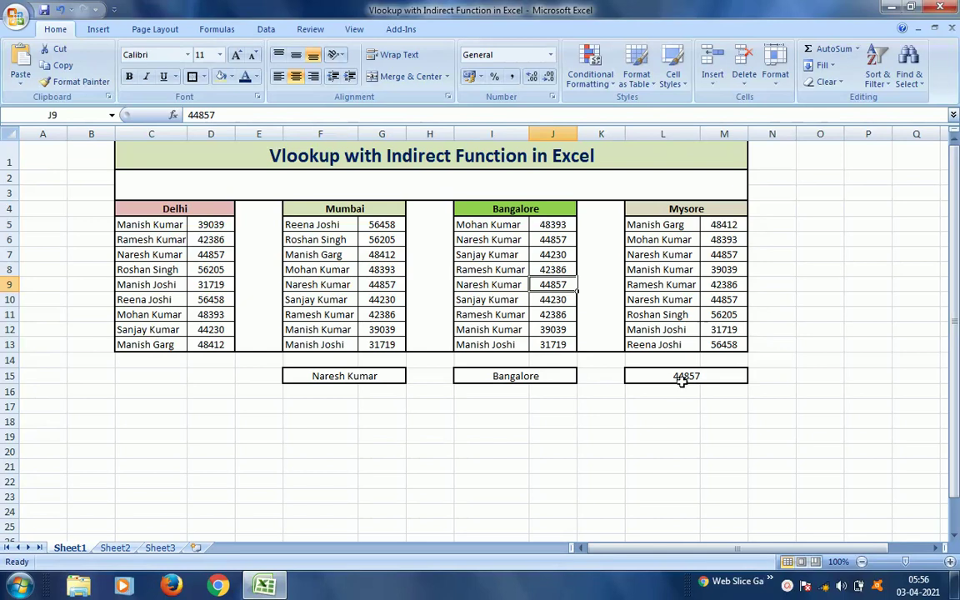
{"action": "left_click", "coordinate": [374, 376]}
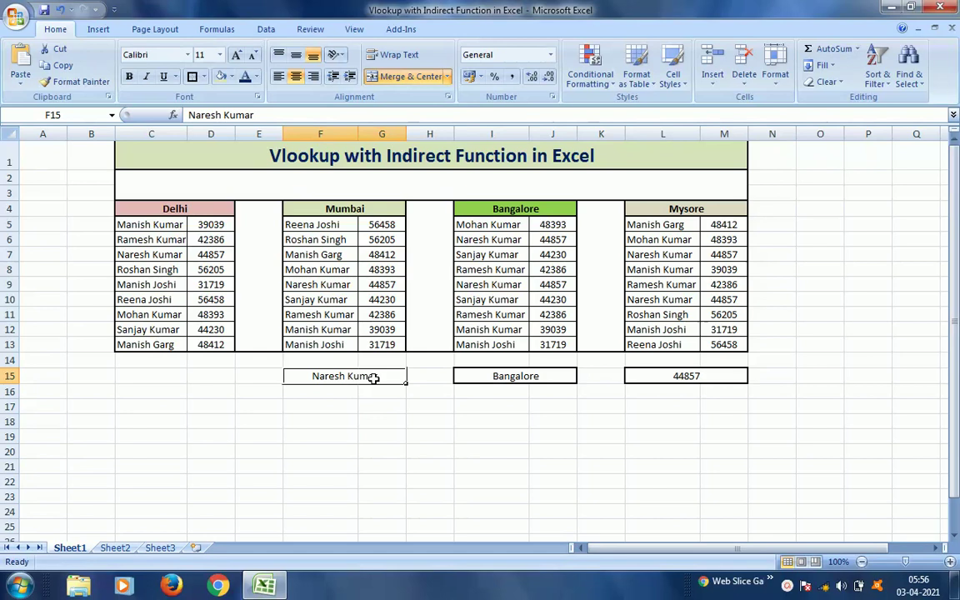
{"action": "type", "text": "S"}
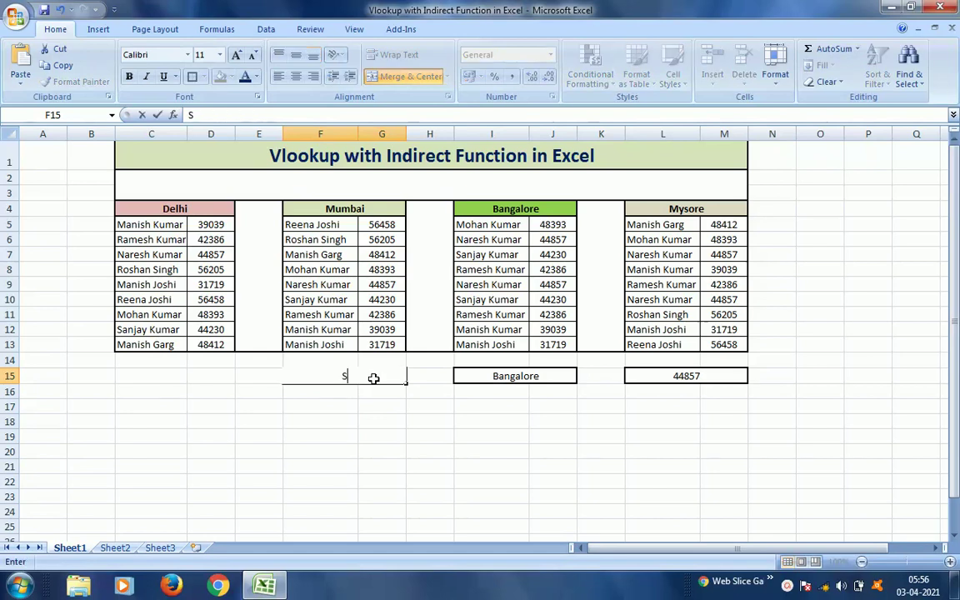
{"action": "type", "text": "anjay "}
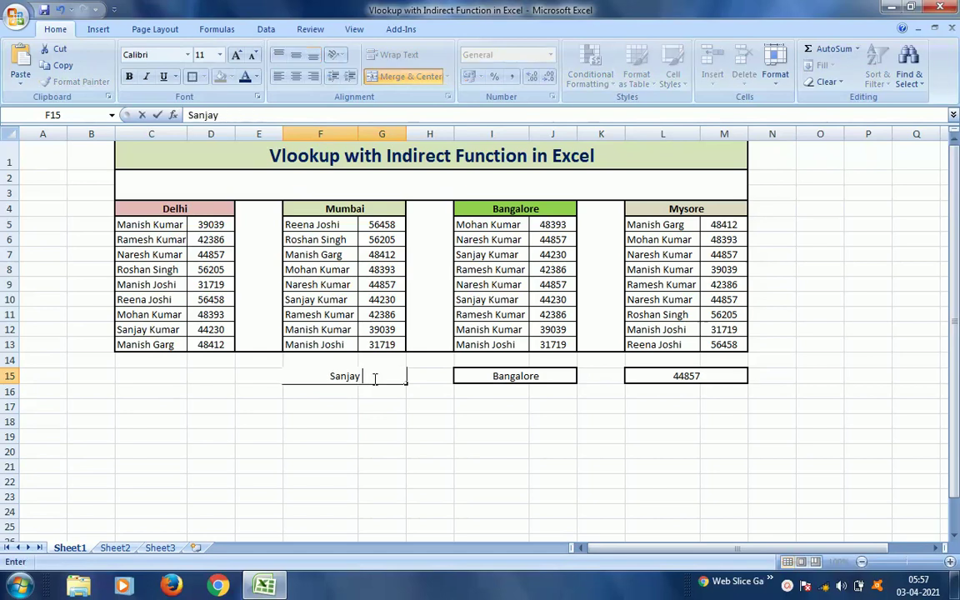
{"action": "type", "text": "Kumar"}
{"action": "key", "text": "Return"}
{"action": "left_click", "coordinate": [373, 377]}
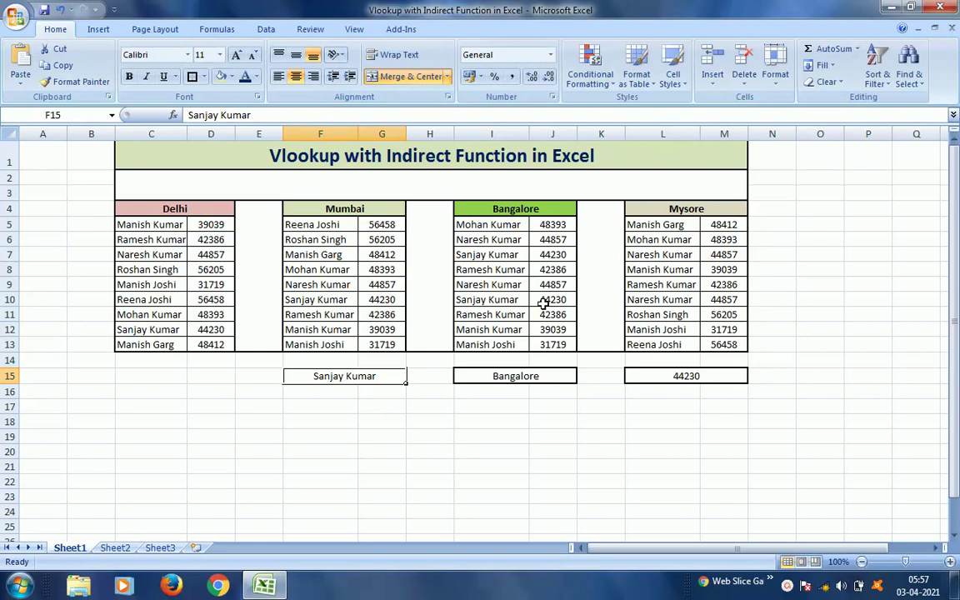
Change the city in I15 to Mysore and dismiss the colour-scheme warning
{"action": "left_click", "coordinate": [504, 376]}
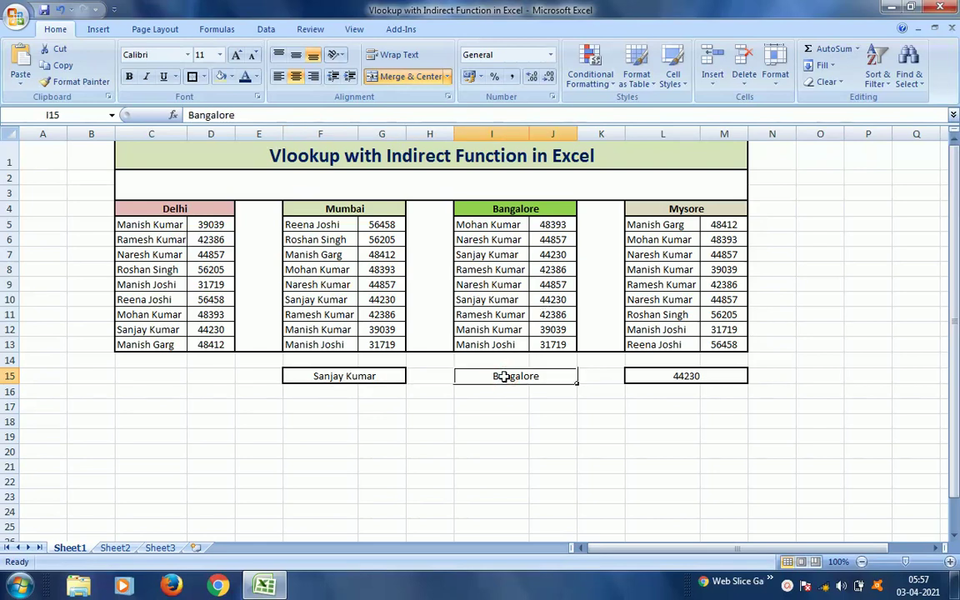
{"action": "type", "text": "Mysore"}
{"action": "key", "text": "Return"}
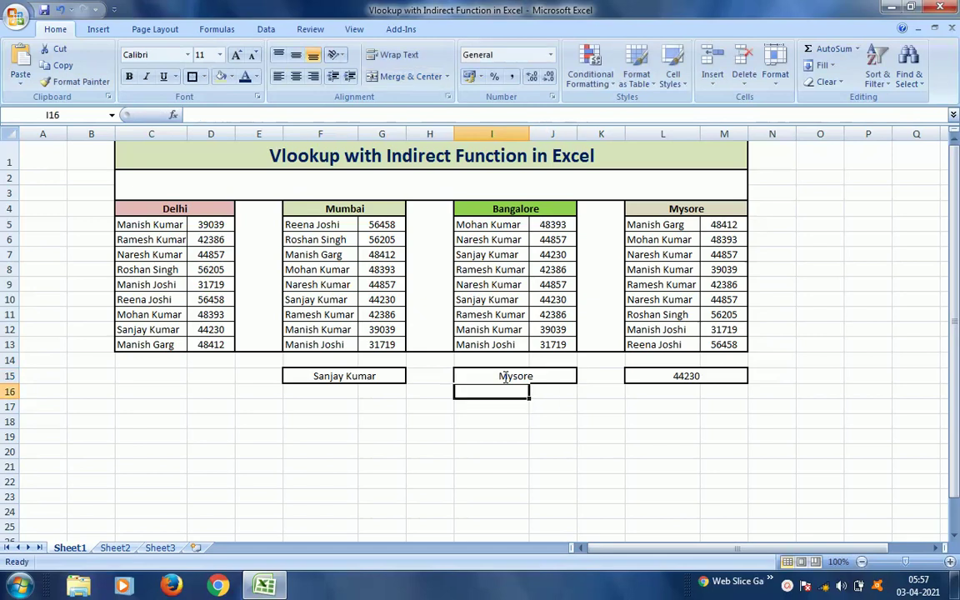
{"action": "left_click", "coordinate": [505, 377]}
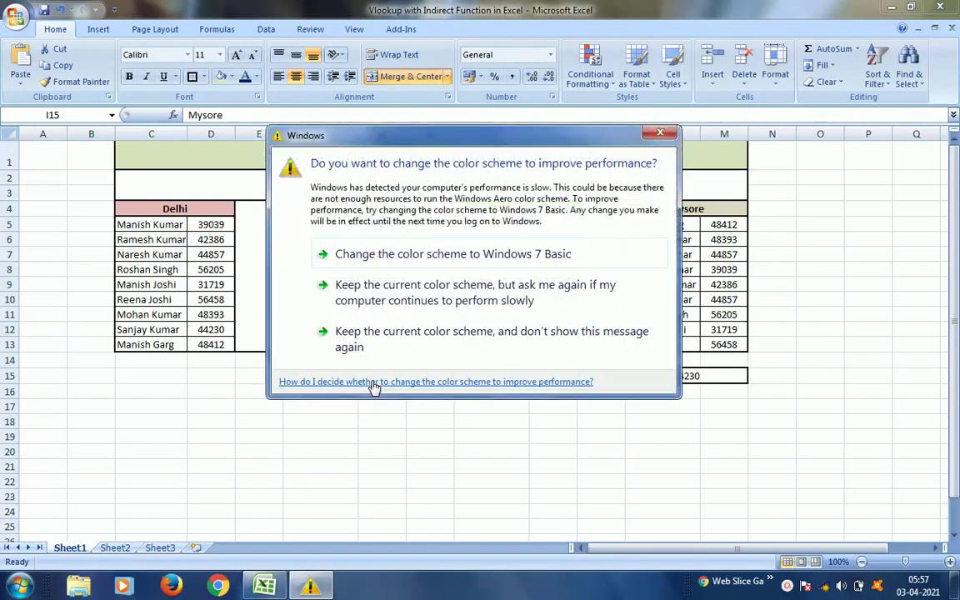
{"action": "left_click", "coordinate": [405, 302]}
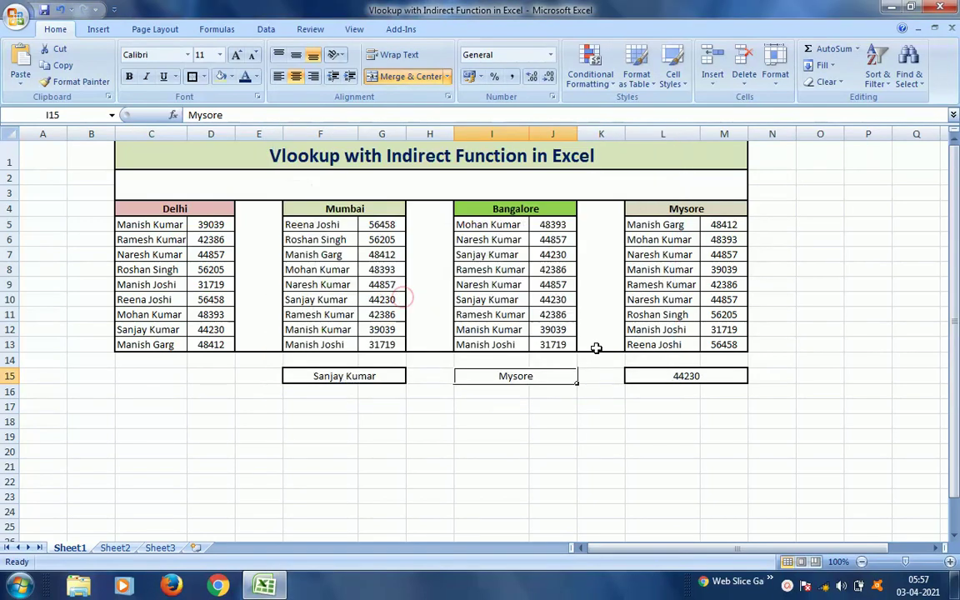
{"action": "left_click", "coordinate": [687, 375]}
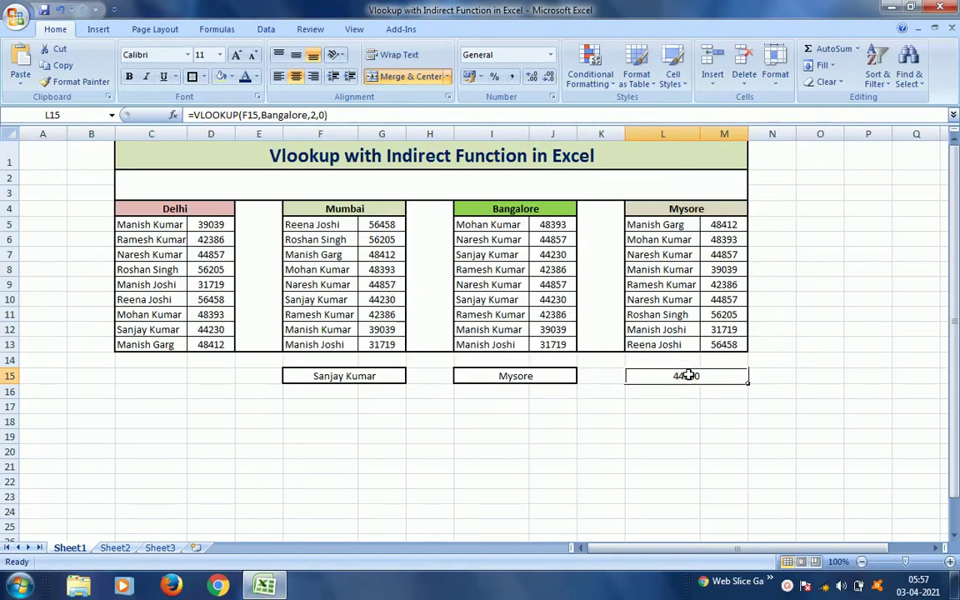
Change L15's formula to =VLOOKUP(F15,Mysore,2,0)
{"action": "double_click", "coordinate": [688, 376]}
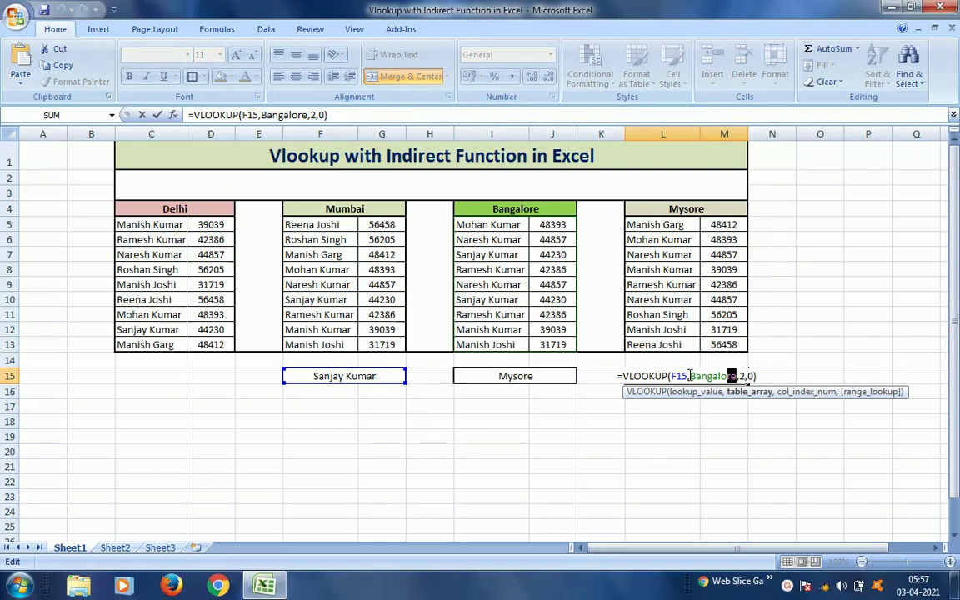
{"action": "key", "text": "shift+Left"}
{"action": "key", "text": "shift+Left"}
{"action": "key", "text": "shift+Left"}
{"action": "key", "text": "shift+Left"}
{"action": "key", "text": "shift+Left"}
{"action": "key", "text": "shift+Left"}
{"action": "type", "text": "M"}
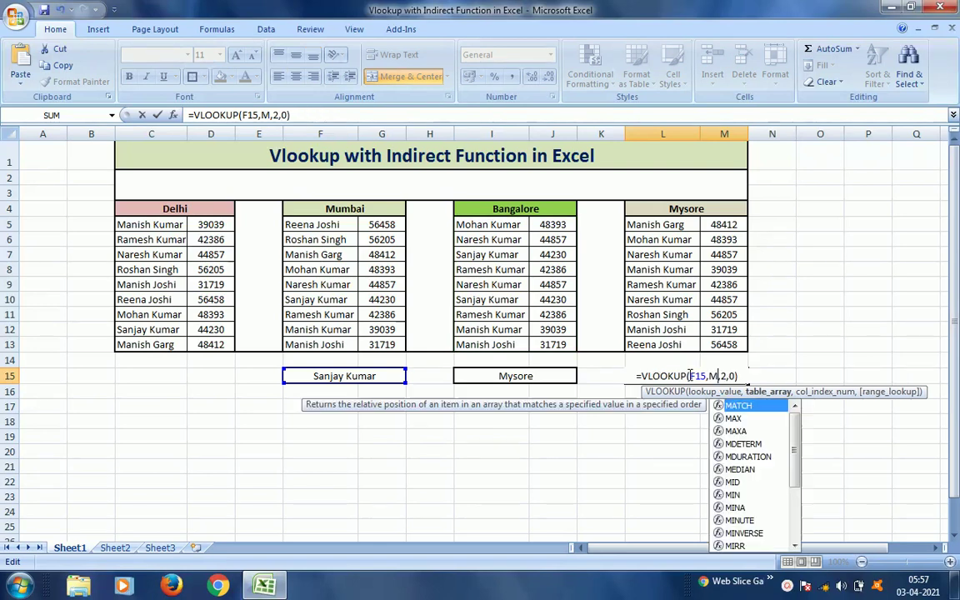
{"action": "type", "text": "ysore"}
{"action": "key", "text": "Return"}
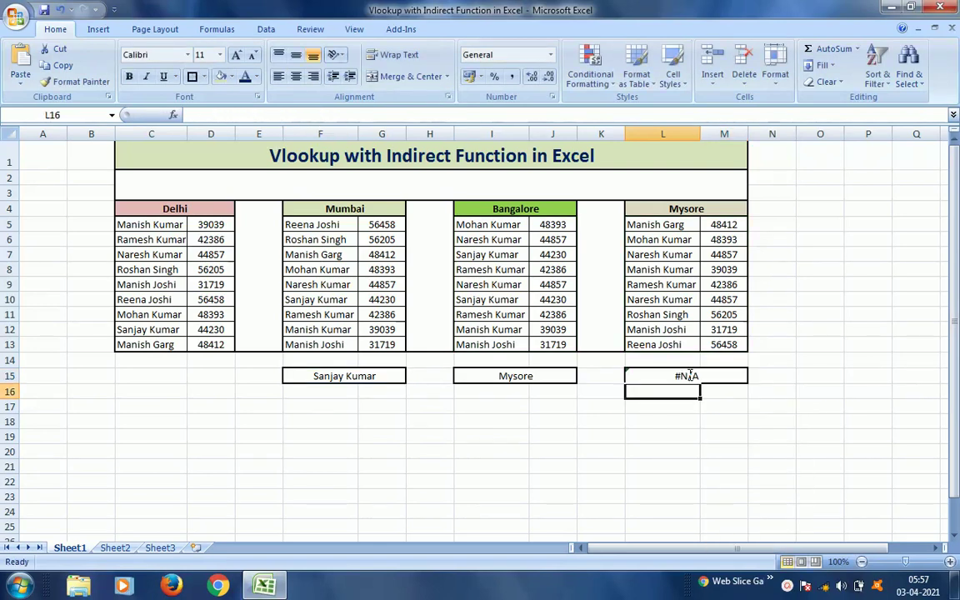
{"action": "left_click", "coordinate": [689, 376]}
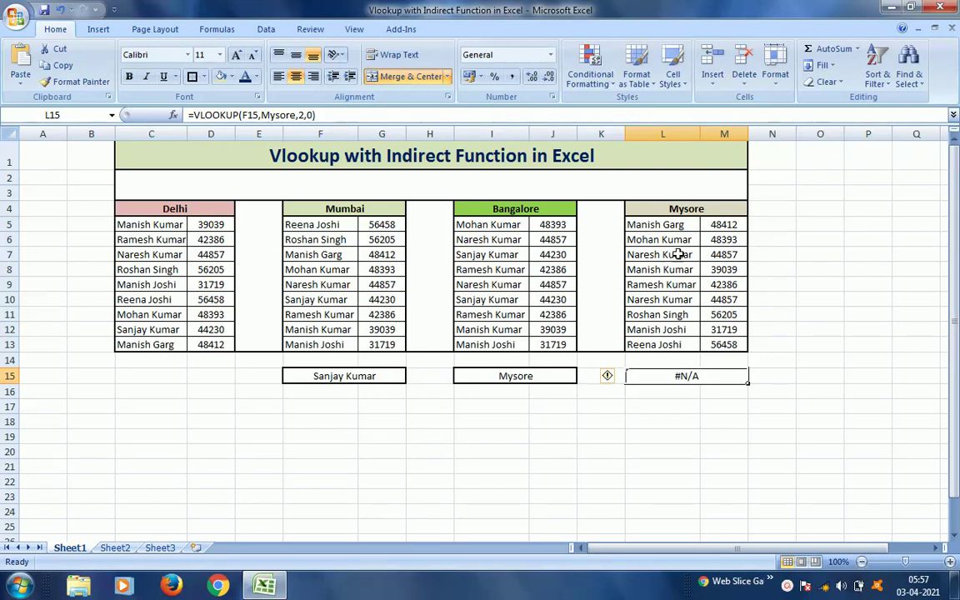
{"action": "left_click", "coordinate": [370, 376]}
{"action": "type", "text": "Mani"}
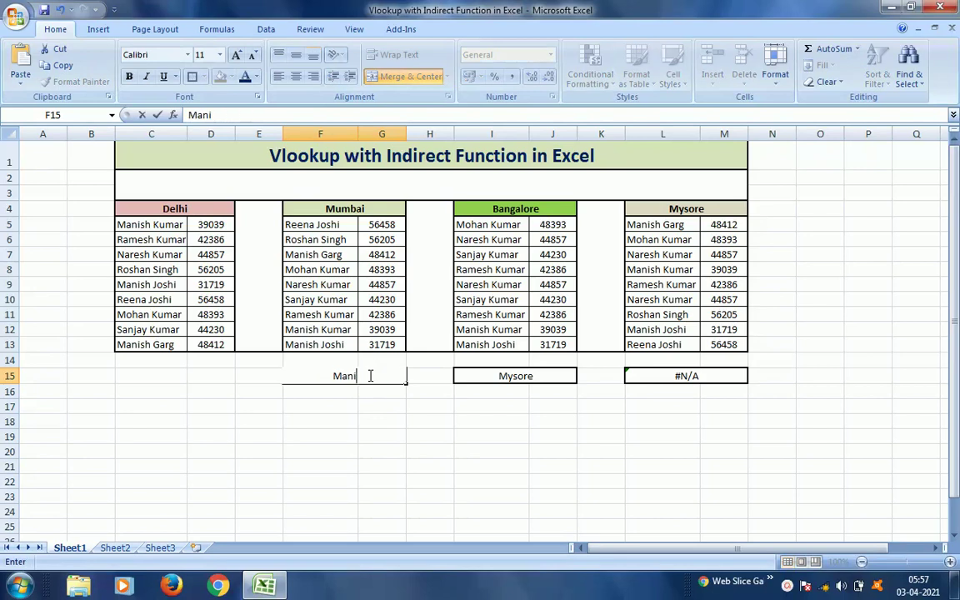
{"action": "type", "text": "sh "}
{"action": "type", "text": "Garg"}
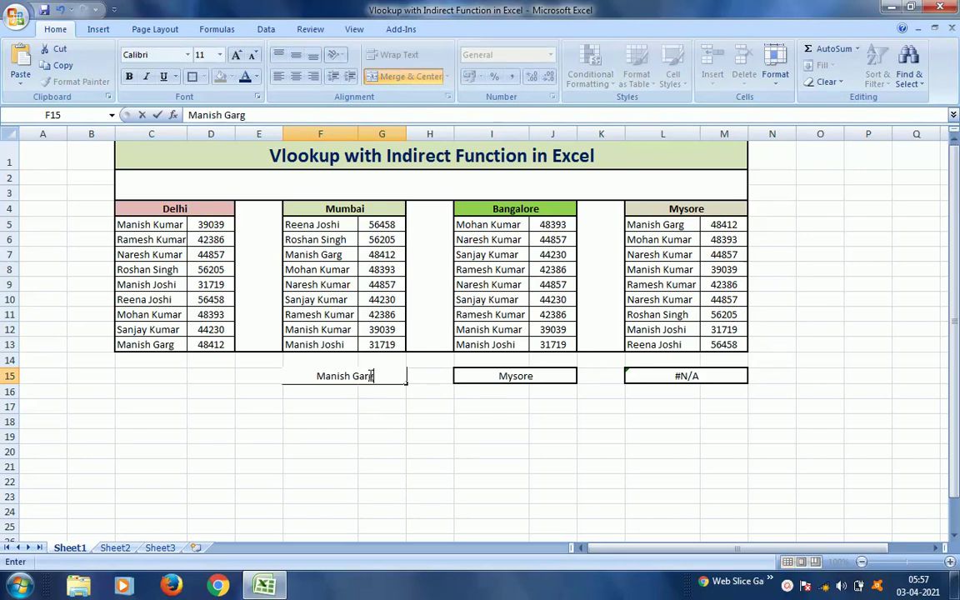
{"action": "key", "text": "Return"}
{"action": "left_click", "coordinate": [371, 376]}
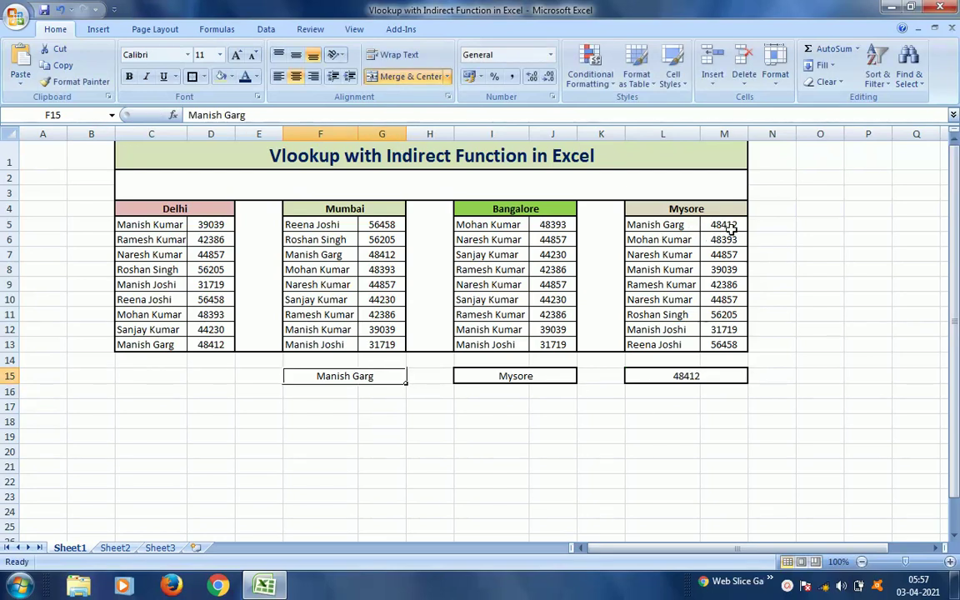
{"action": "left_click", "coordinate": [671, 379]}
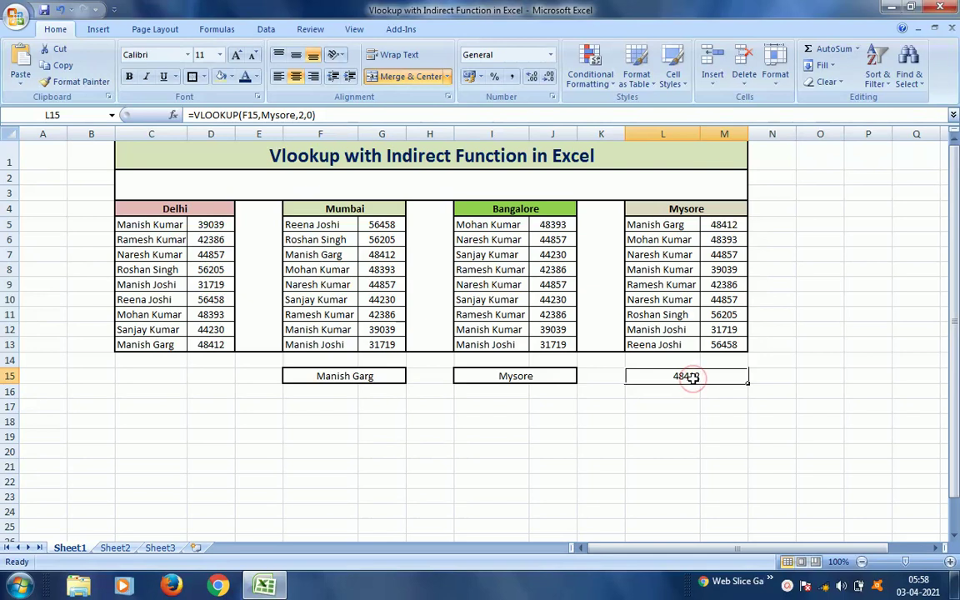
Inspect the L15 formula and the Name Box list of defined range names
{"action": "double_click", "coordinate": [693, 377]}
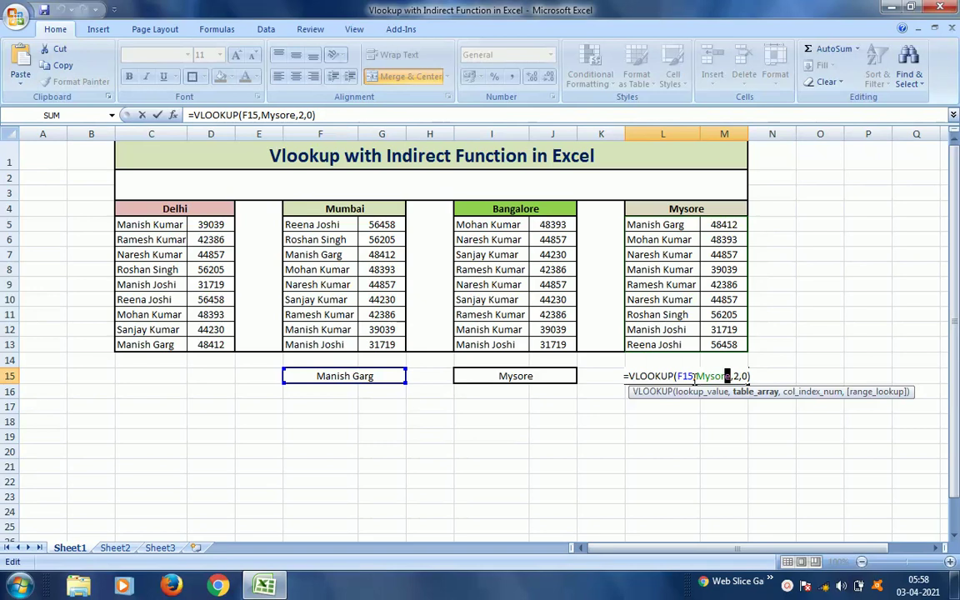
{"action": "key", "text": "Escape"}
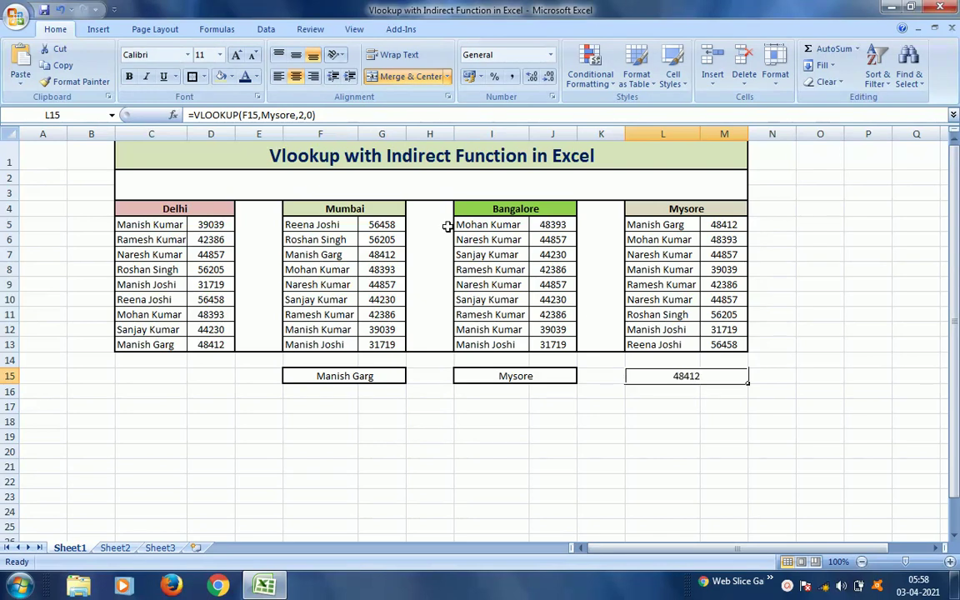
{"action": "left_click", "coordinate": [111, 116]}
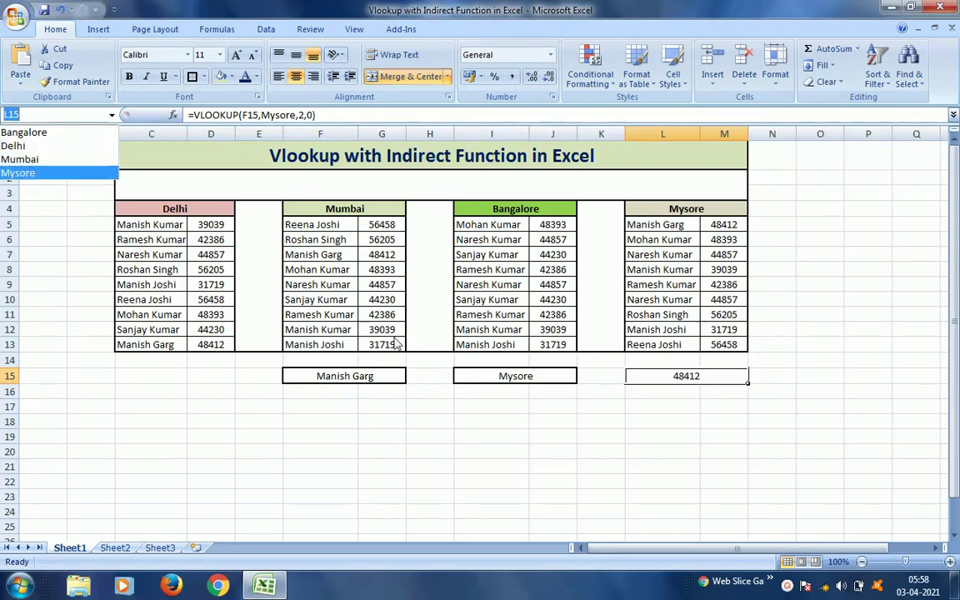
{"action": "left_click", "coordinate": [687, 376]}
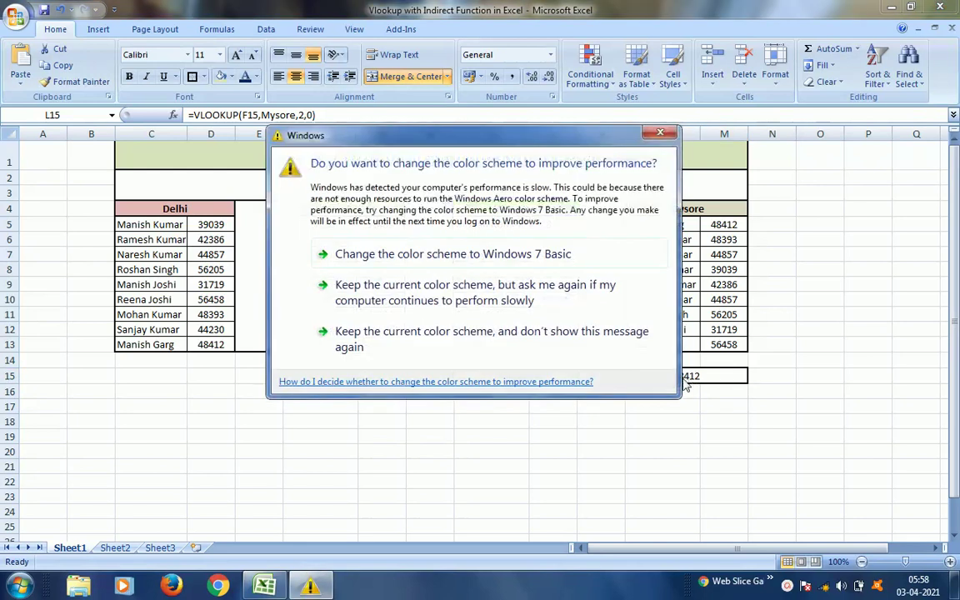
{"action": "left_click", "coordinate": [420, 301]}
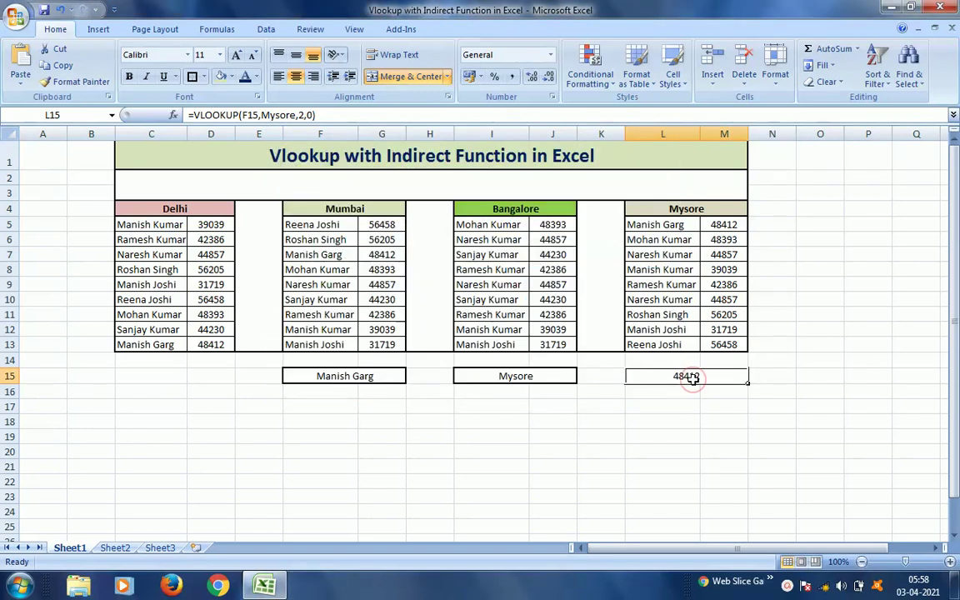
{"action": "key", "text": "Delete"}
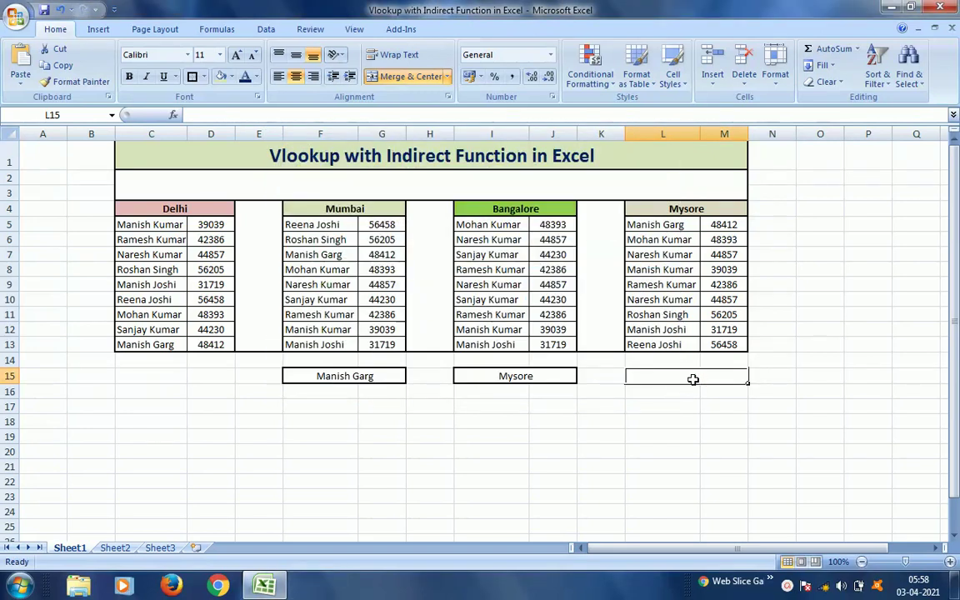
{"action": "type", "text": "=vlo"}
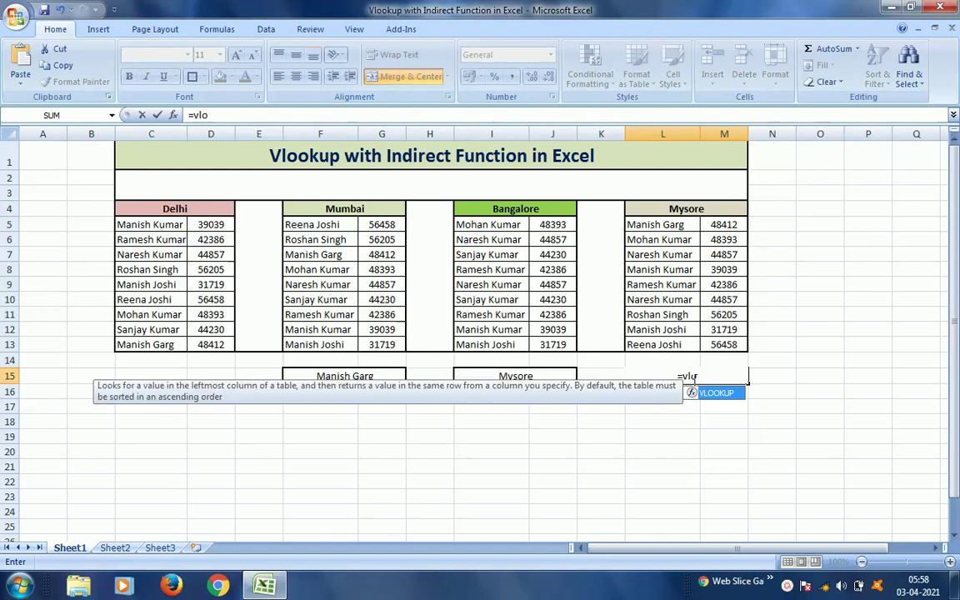
{"action": "key", "text": "Tab"}
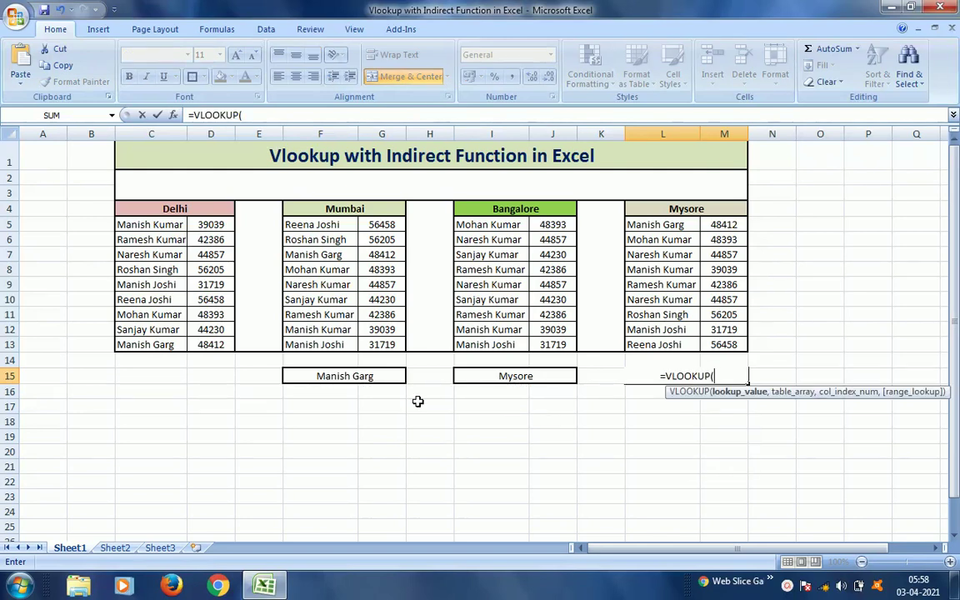
{"action": "left_click", "coordinate": [340, 377]}
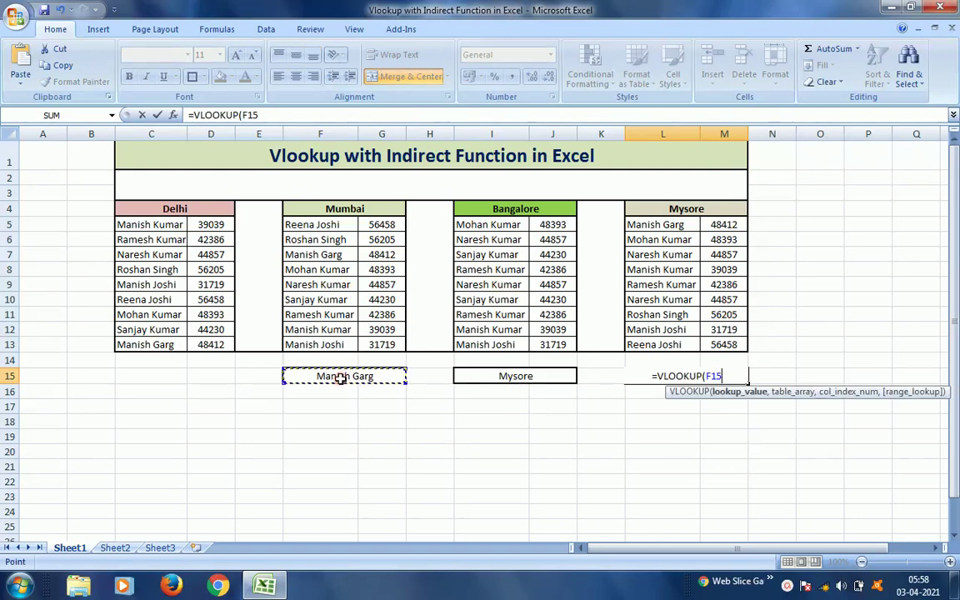
{"action": "type", "text": ","}
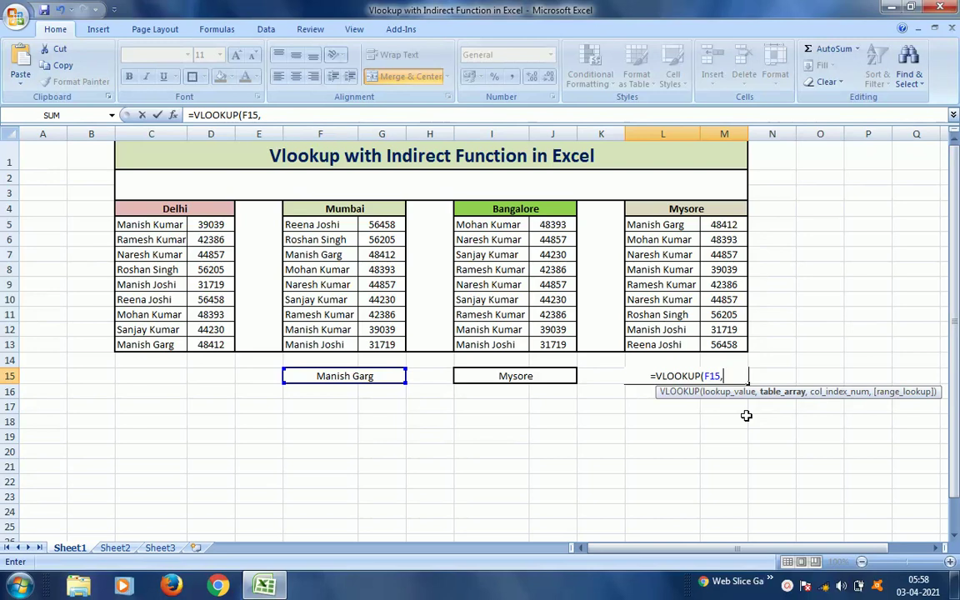
{"action": "type", "text": "in"}
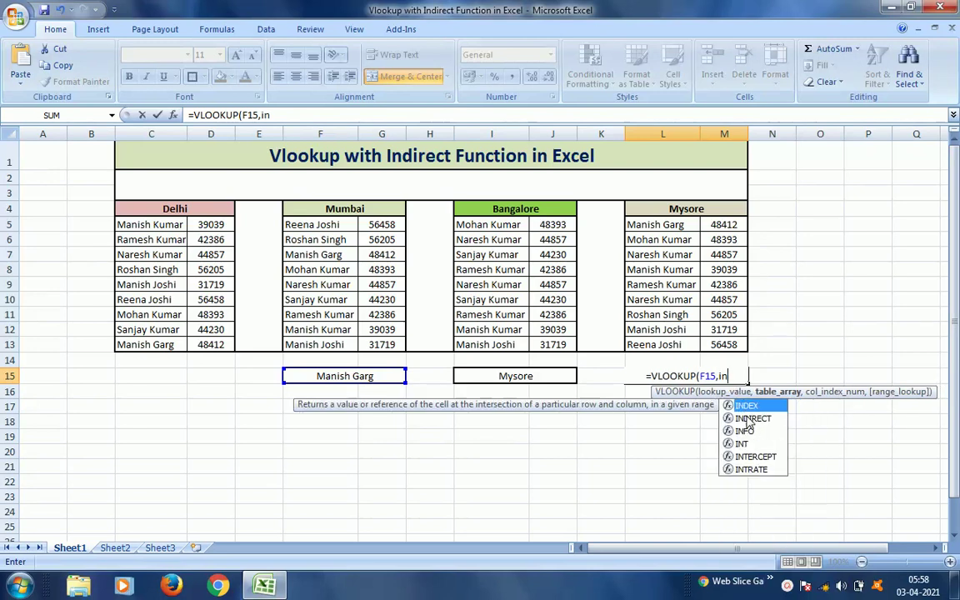
{"action": "type", "text": "di"}
{"action": "key", "text": "Tab"}
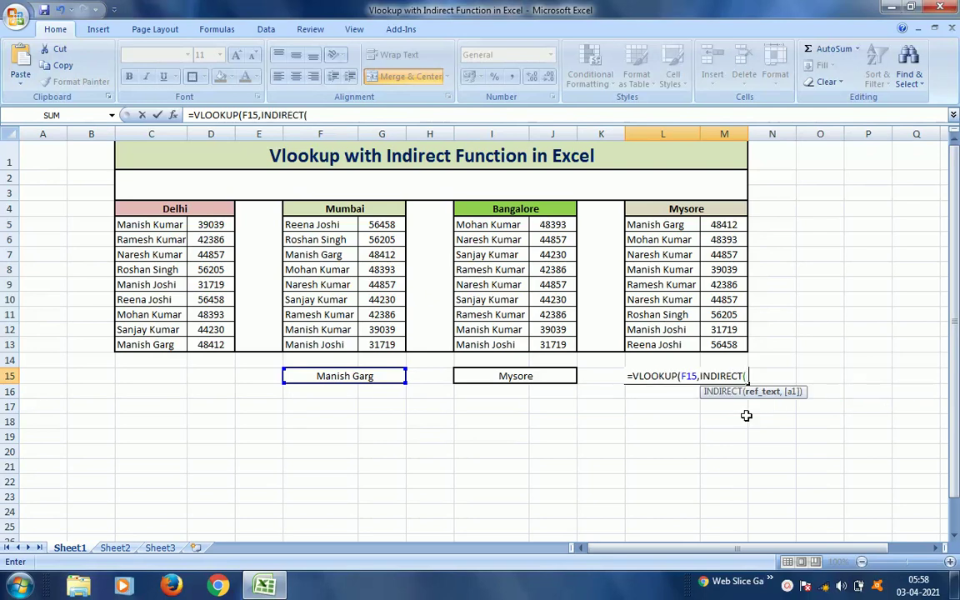
{"action": "left_click", "coordinate": [527, 380]}
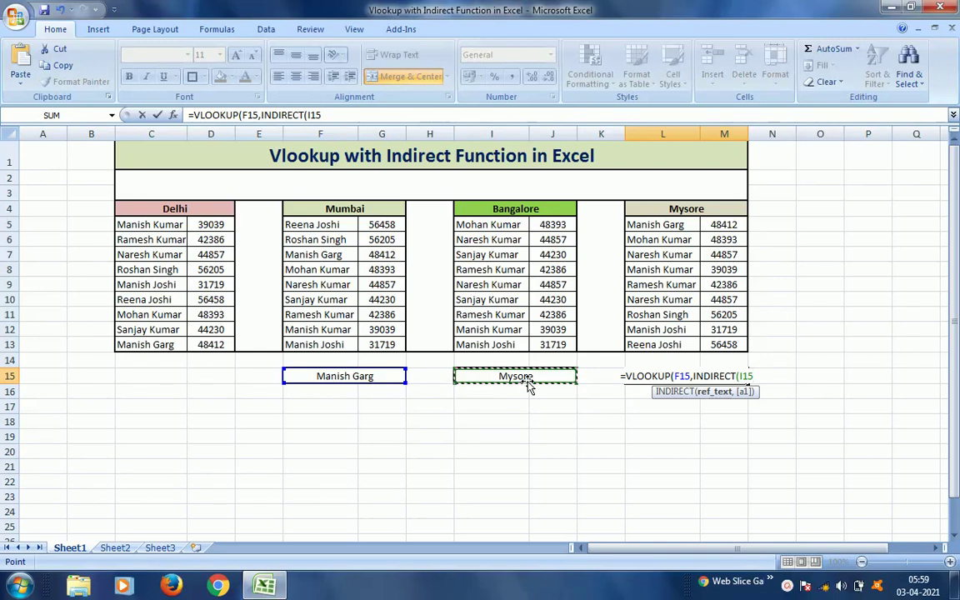
{"action": "type", "text": ")"}
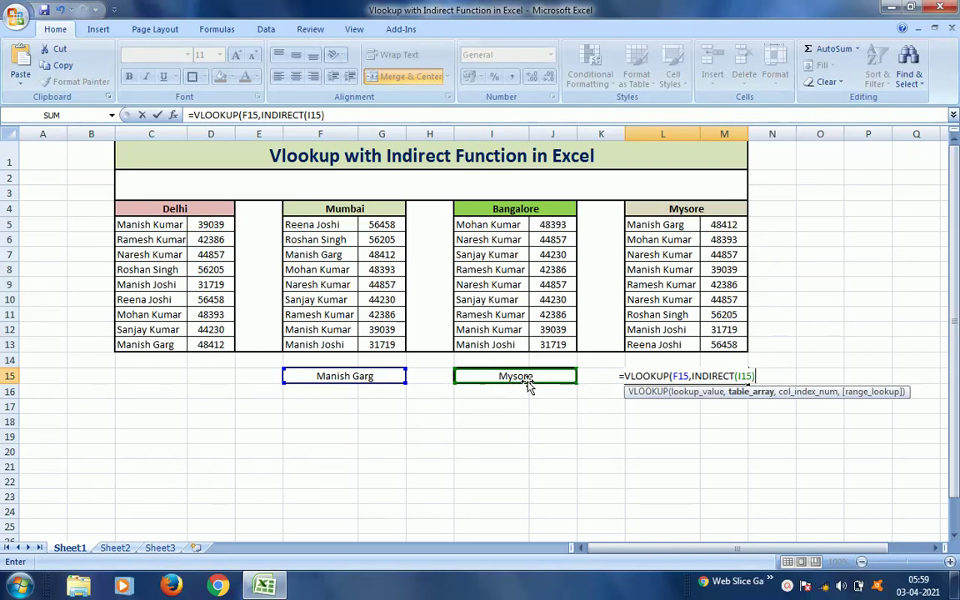
{"action": "type", "text": ",2,"}
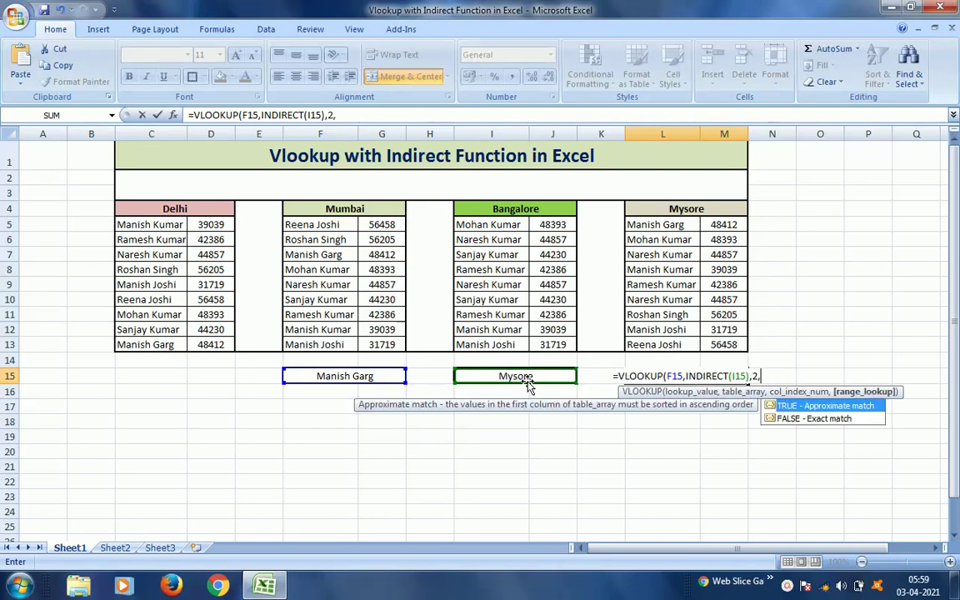
{"action": "type", "text": "0"}
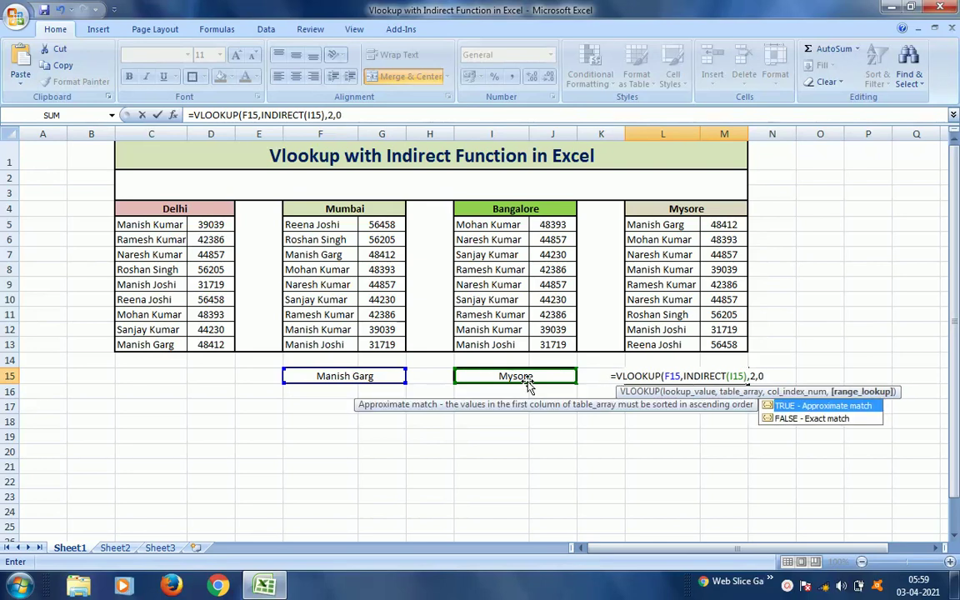
{"action": "type", "text": ")"}
{"action": "key", "text": "Return"}
{"action": "key", "text": "Up"}
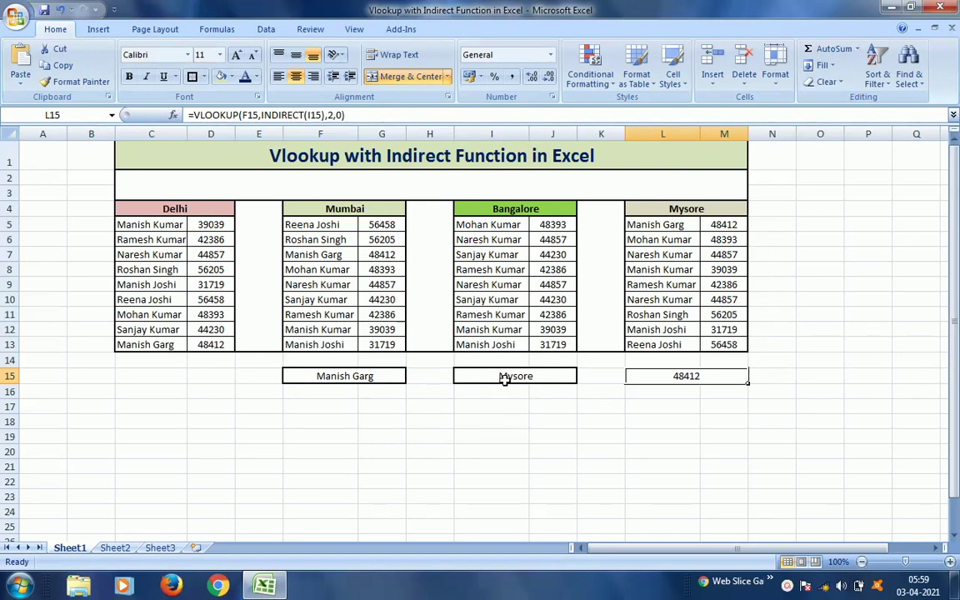
{"action": "left_click", "coordinate": [503, 379]}
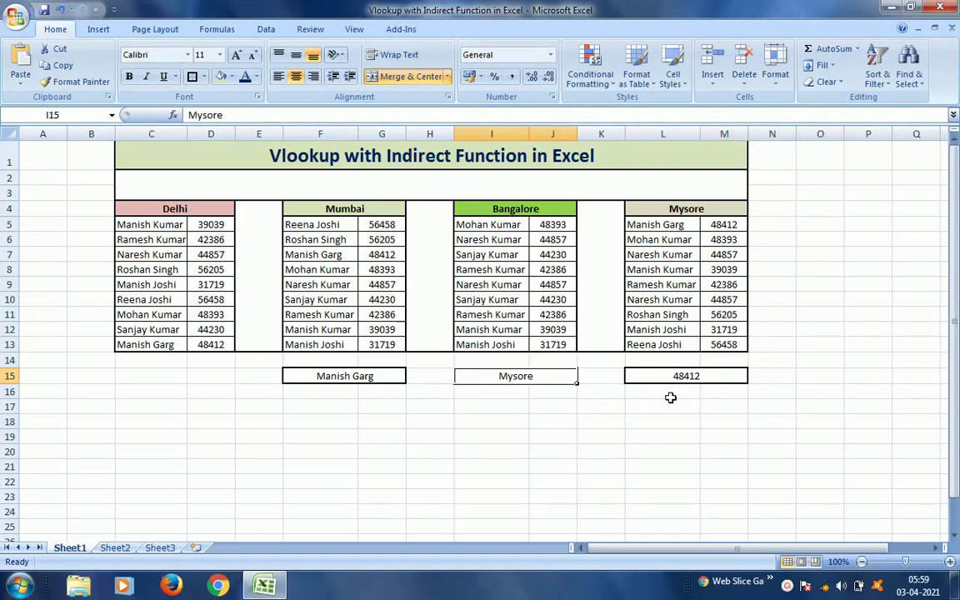
{"action": "left_click", "coordinate": [348, 391]}
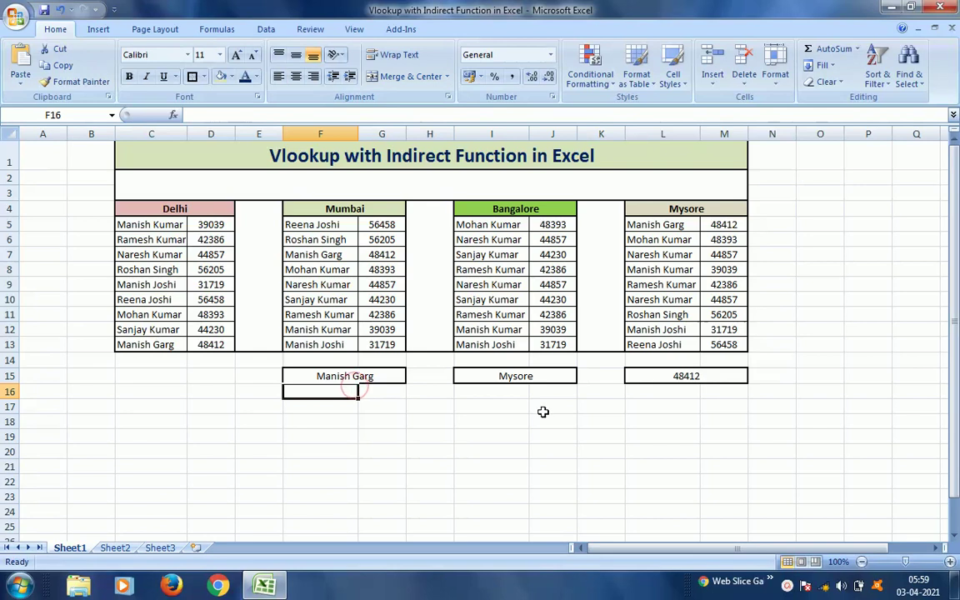
{"action": "left_click", "coordinate": [720, 372]}
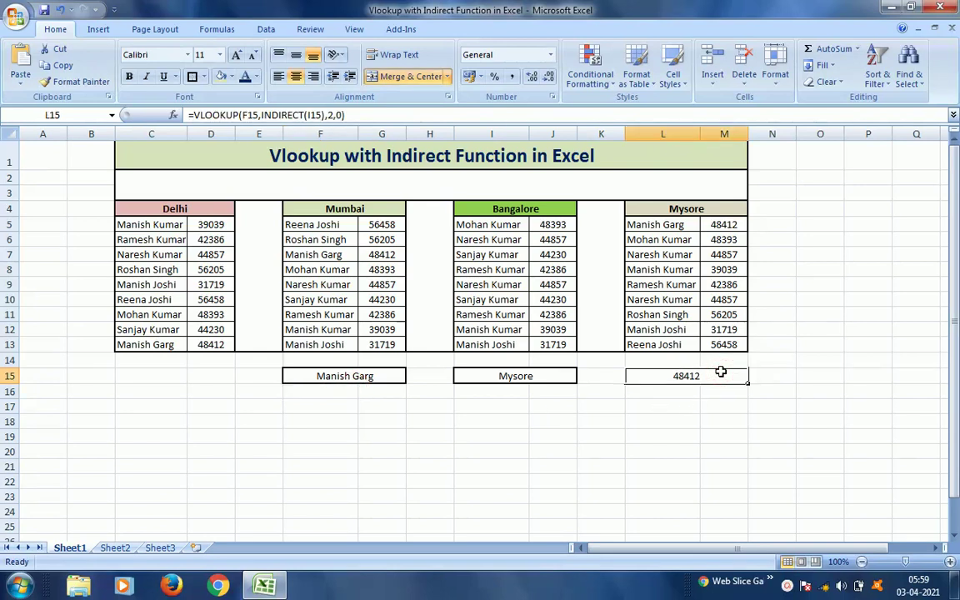
{"action": "left_click", "coordinate": [520, 376]}
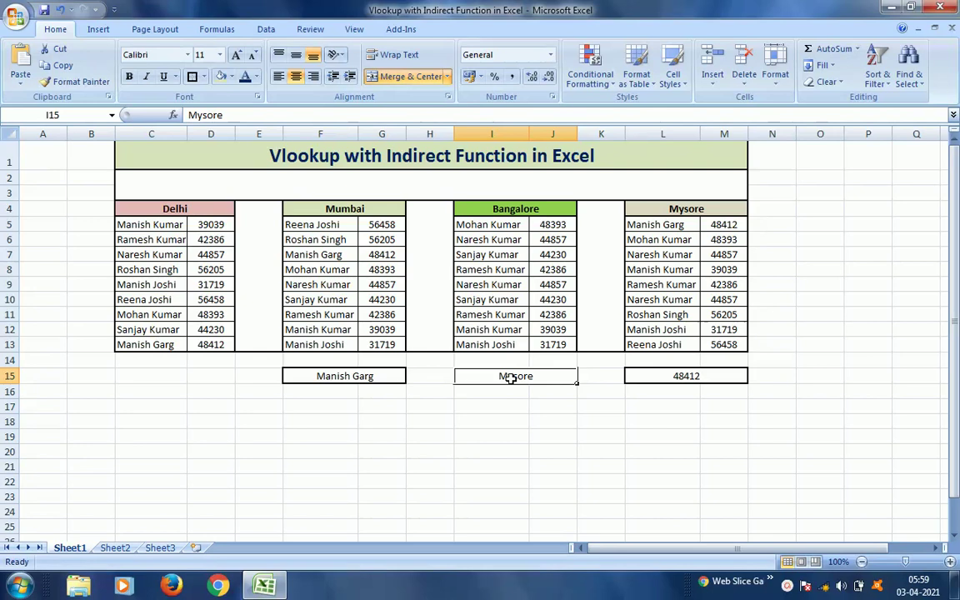
{"action": "left_click", "coordinate": [682, 378]}
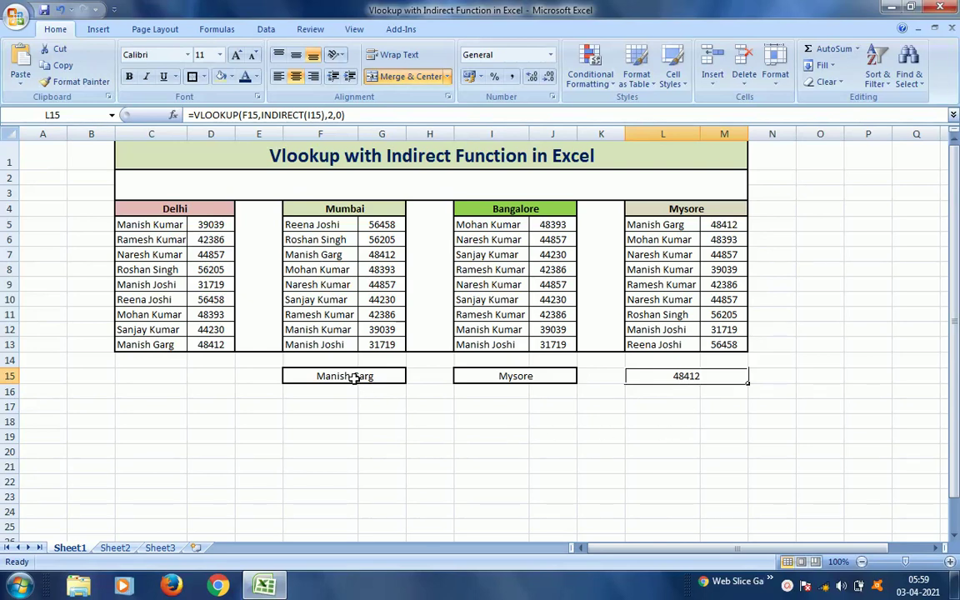
{"action": "left_click", "coordinate": [322, 376]}
{"action": "key", "text": "Right"}
{"action": "key", "text": "Right"}
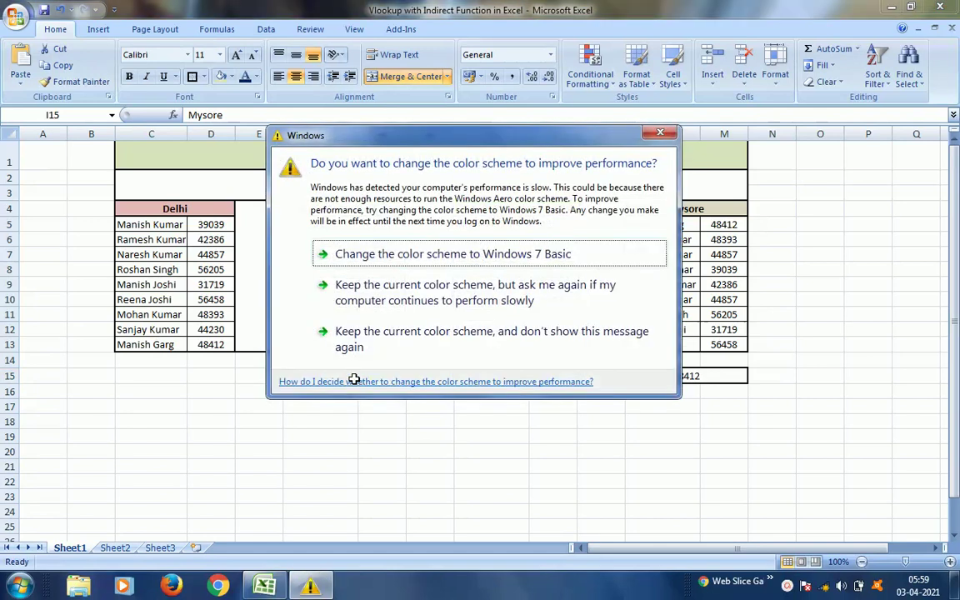
{"action": "left_click", "coordinate": [427, 284]}
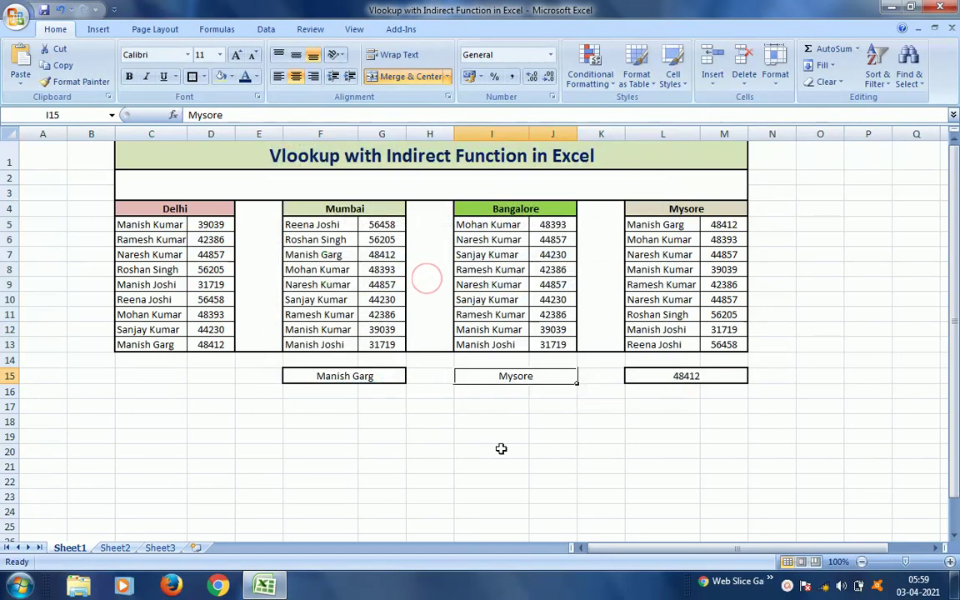
Enter Bangalore in I15 and inspect L15's formula, which now shows #N/A
{"action": "type", "text": "Ban"}
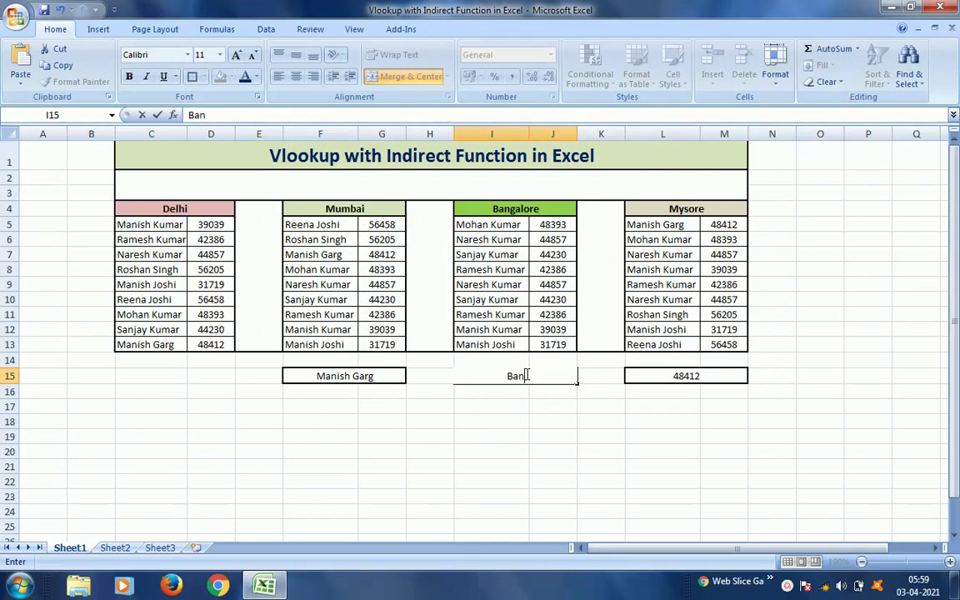
{"action": "type", "text": "galore"}
{"action": "key", "text": "Return"}
{"action": "key", "text": "Up"}
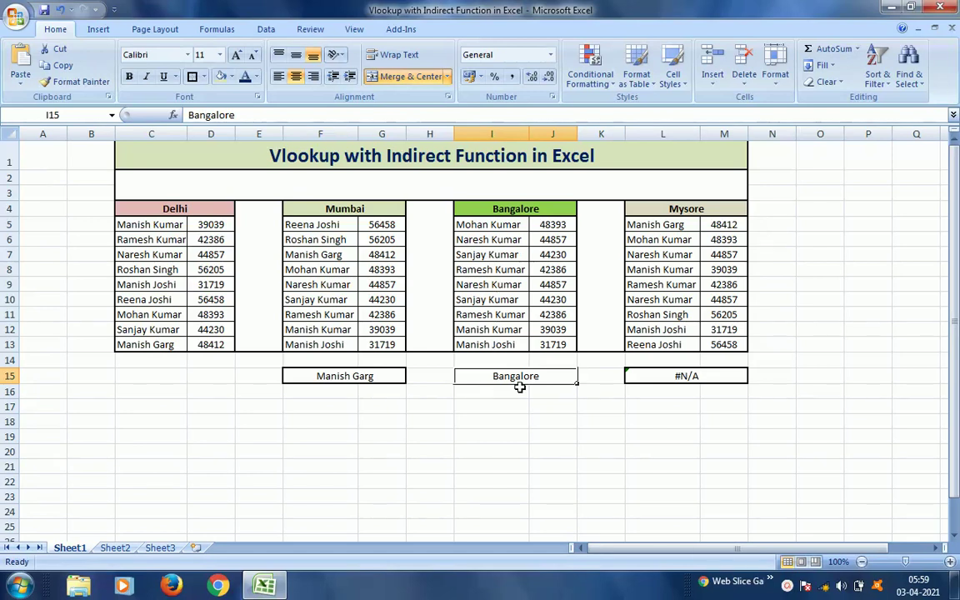
{"action": "left_click", "coordinate": [695, 376]}
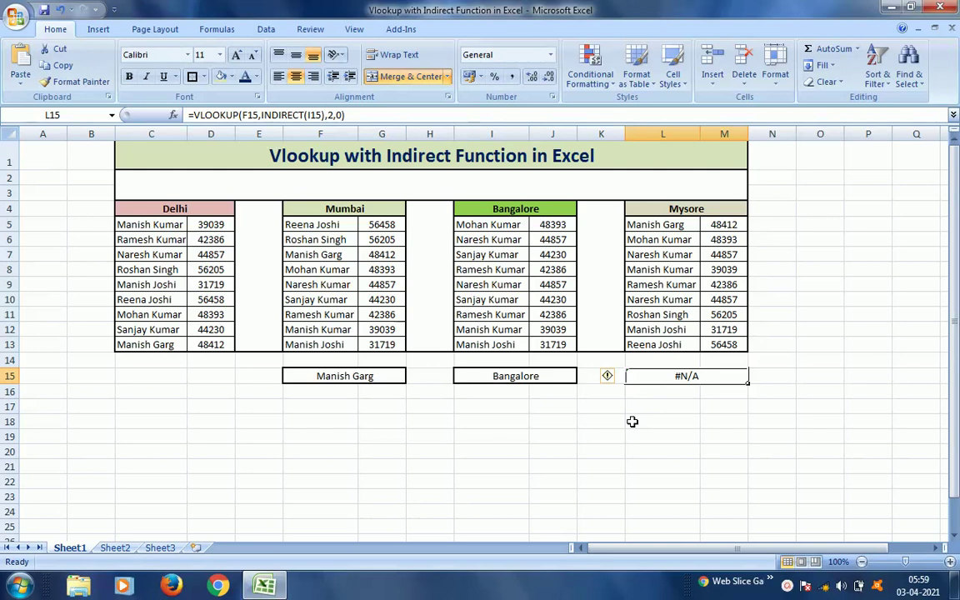
{"action": "key", "text": "F2"}
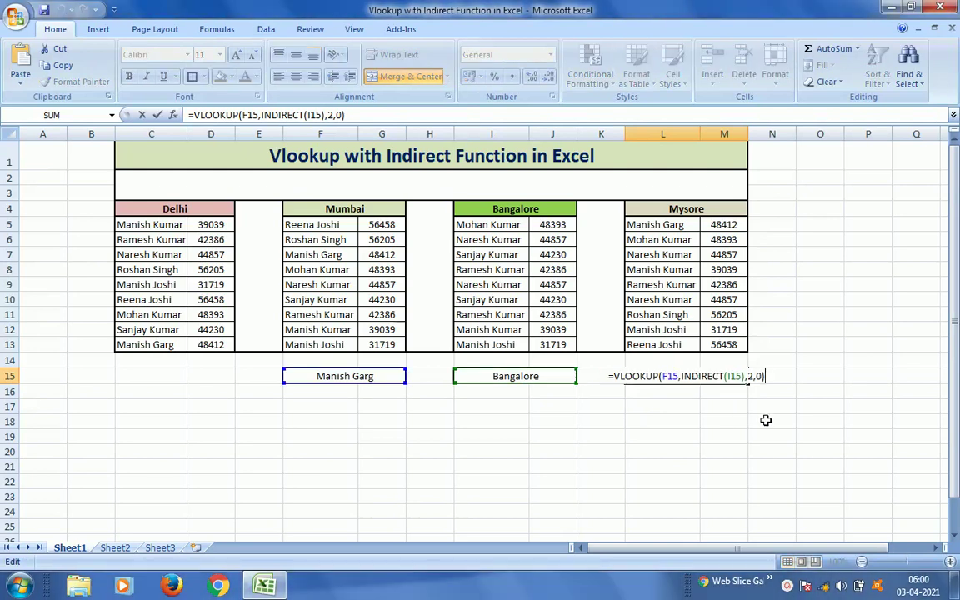
{"action": "key", "text": "Escape"}
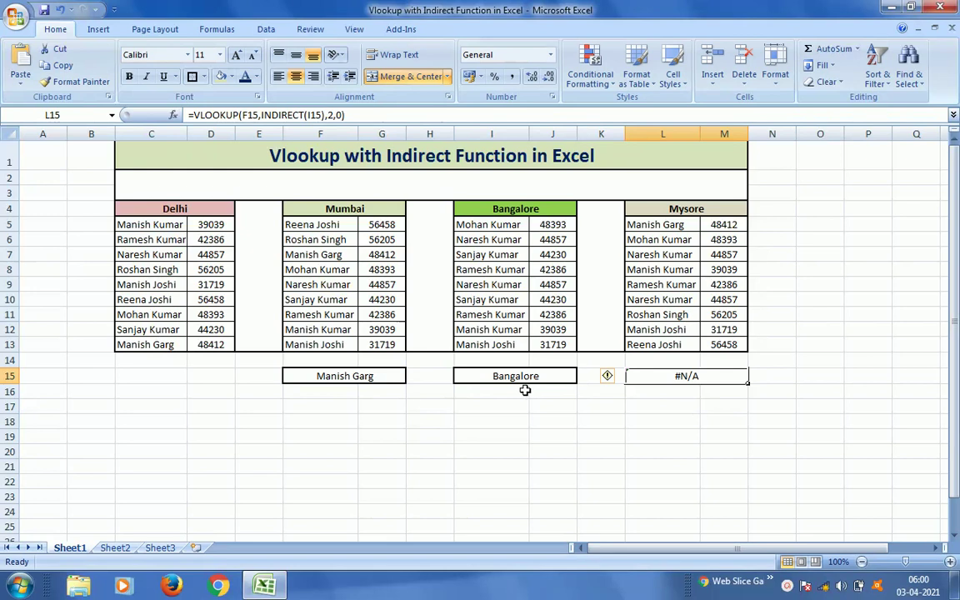
{"action": "left_click", "coordinate": [513, 378]}
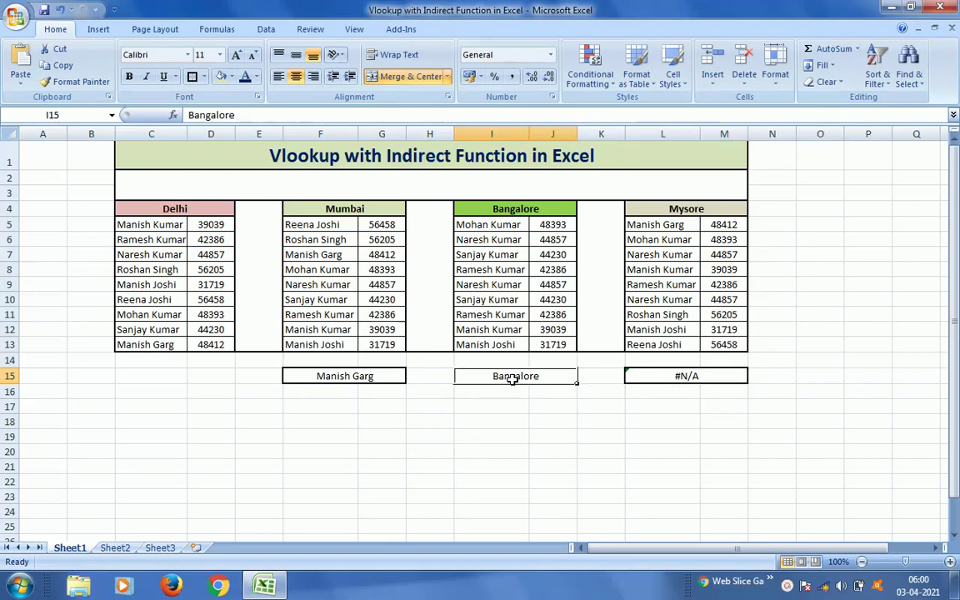
{"action": "left_click", "coordinate": [699, 379]}
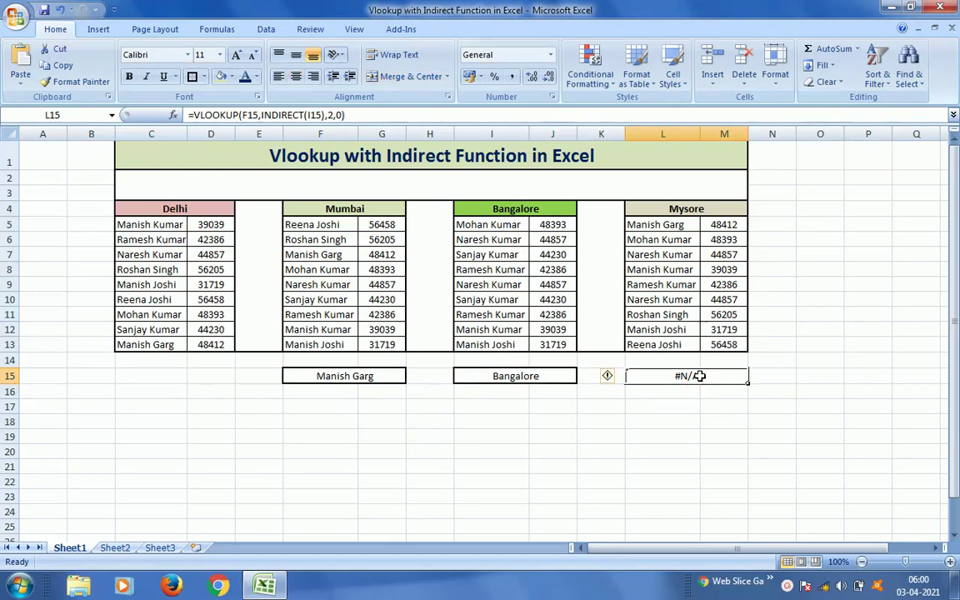
{"action": "double_click", "coordinate": [699, 377]}
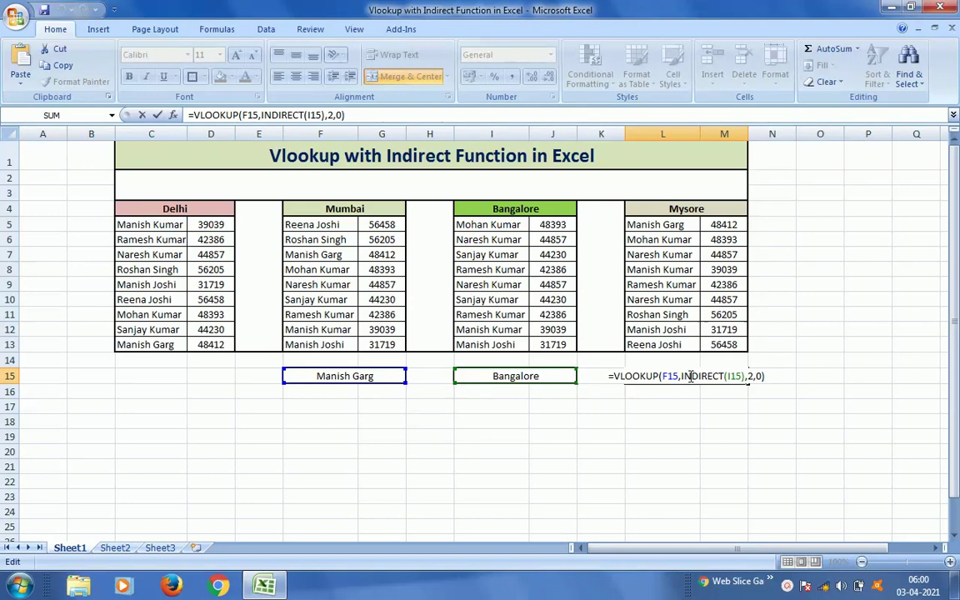
{"action": "key", "text": "ctrl+Return"}
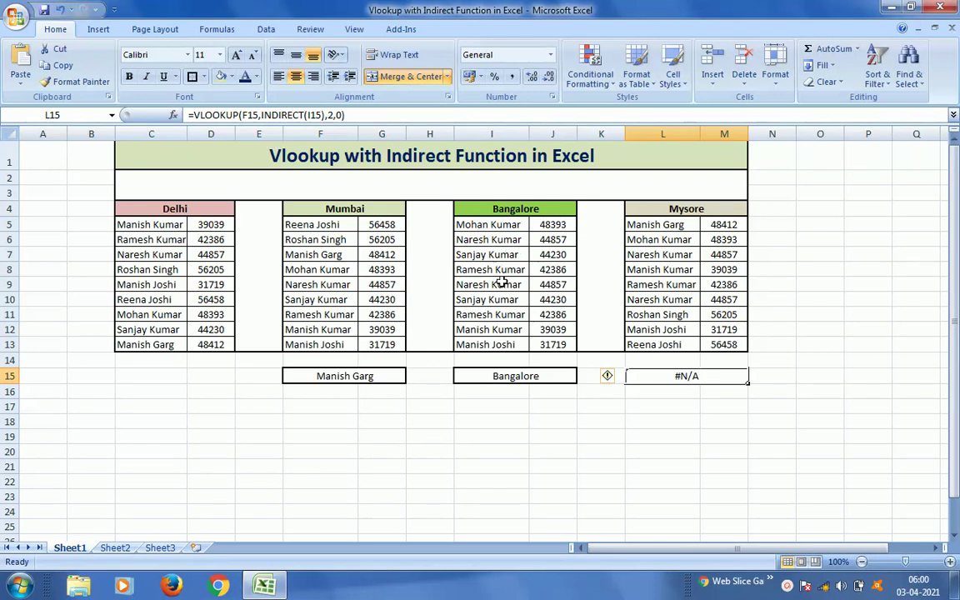
{"action": "left_click", "coordinate": [371, 379]}
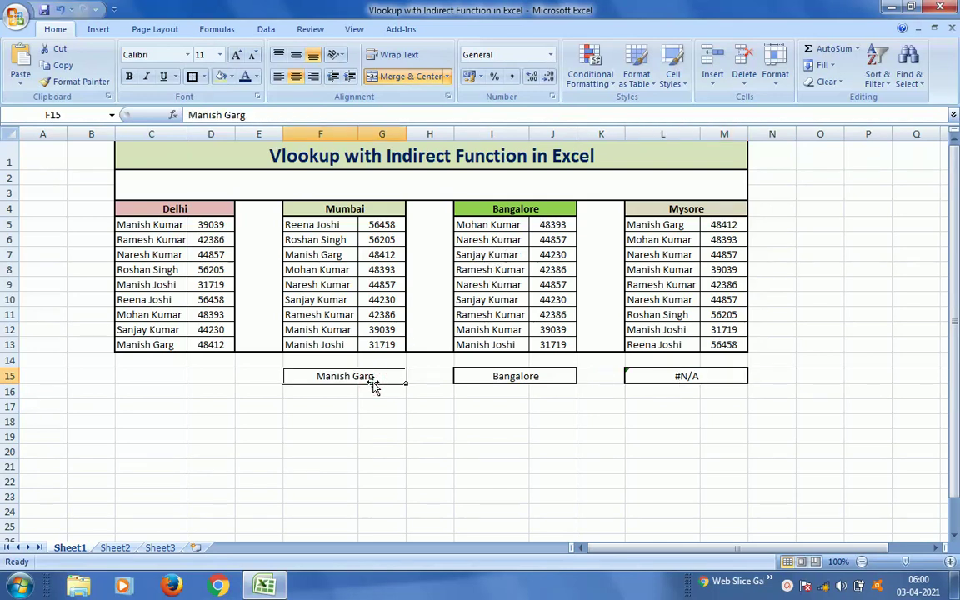
{"action": "type", "text": "Ramesh "}
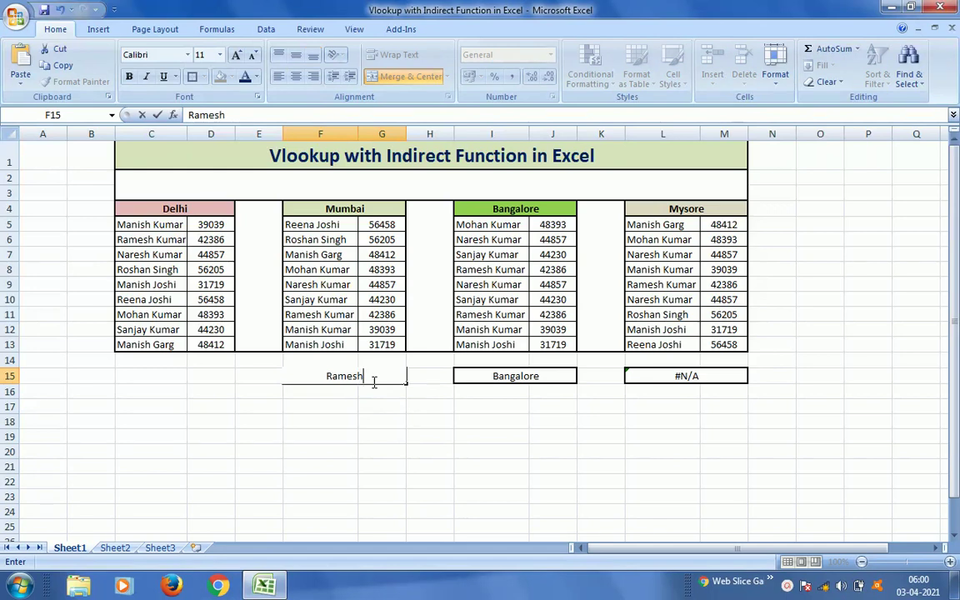
{"action": "type", "text": "Kumar"}
{"action": "key", "text": "Return"}
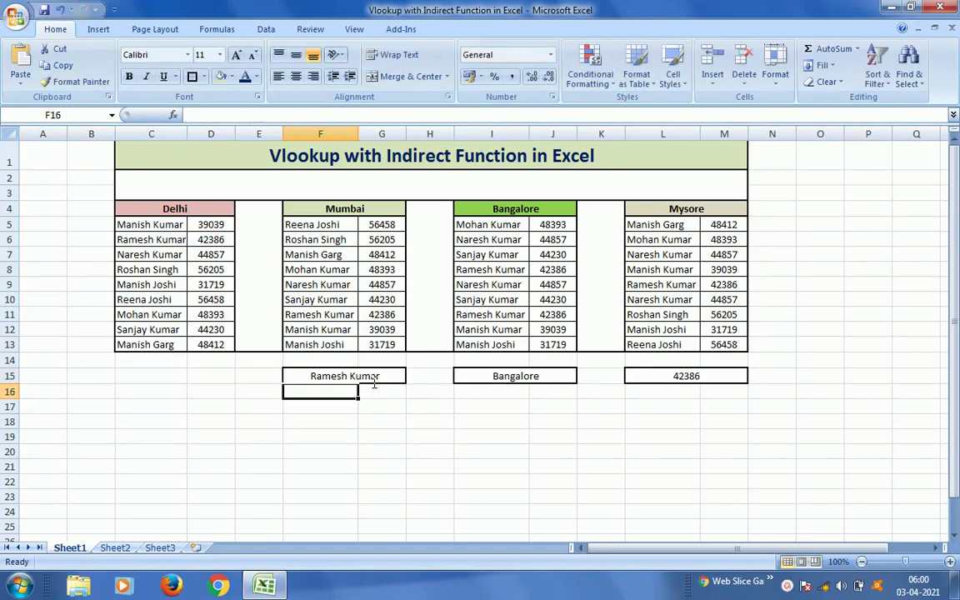
{"action": "left_click", "coordinate": [372, 380]}
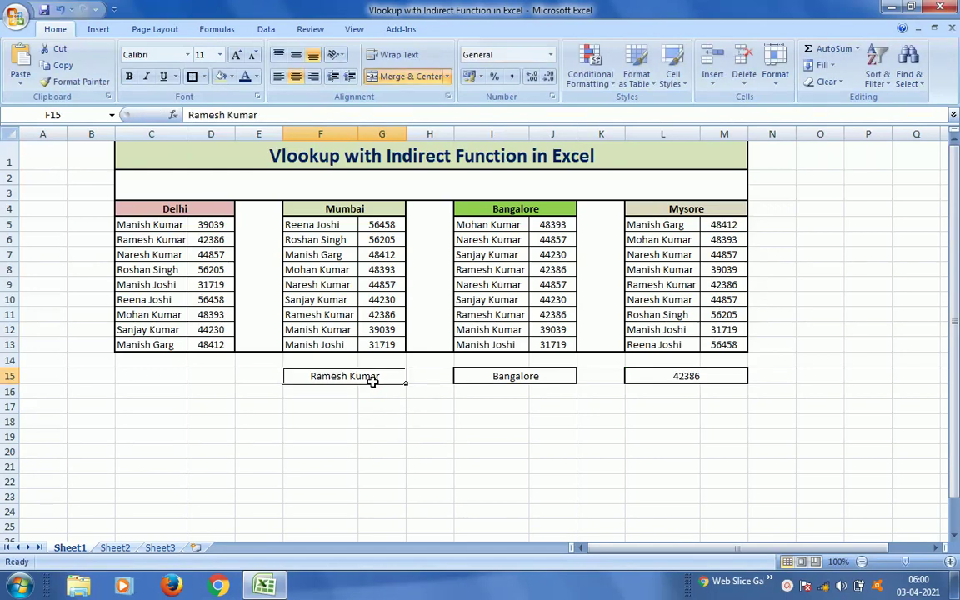
{"action": "left_click", "coordinate": [493, 316]}
{"action": "left_click", "coordinate": [552, 314]}
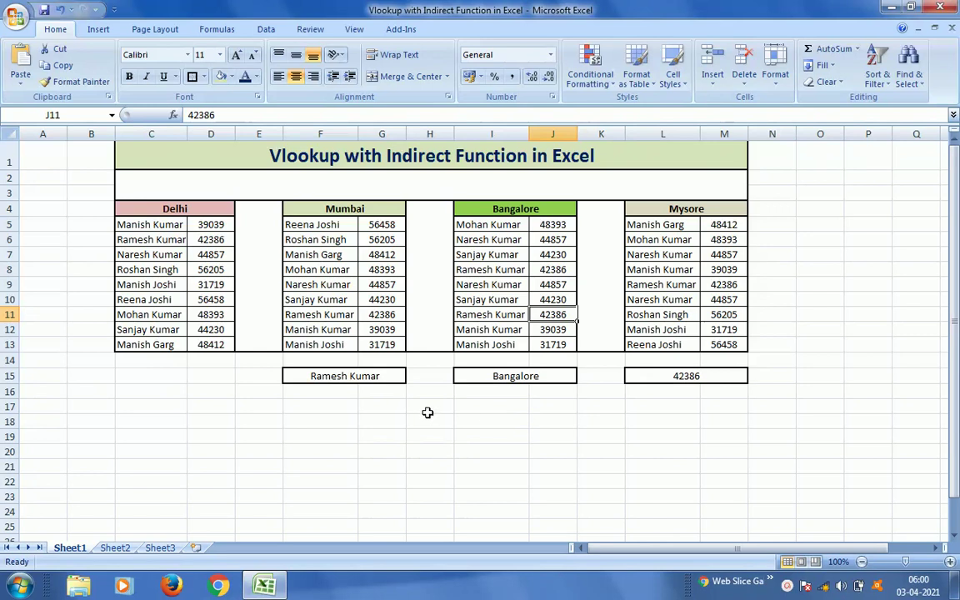
{"action": "left_click", "coordinate": [499, 373]}
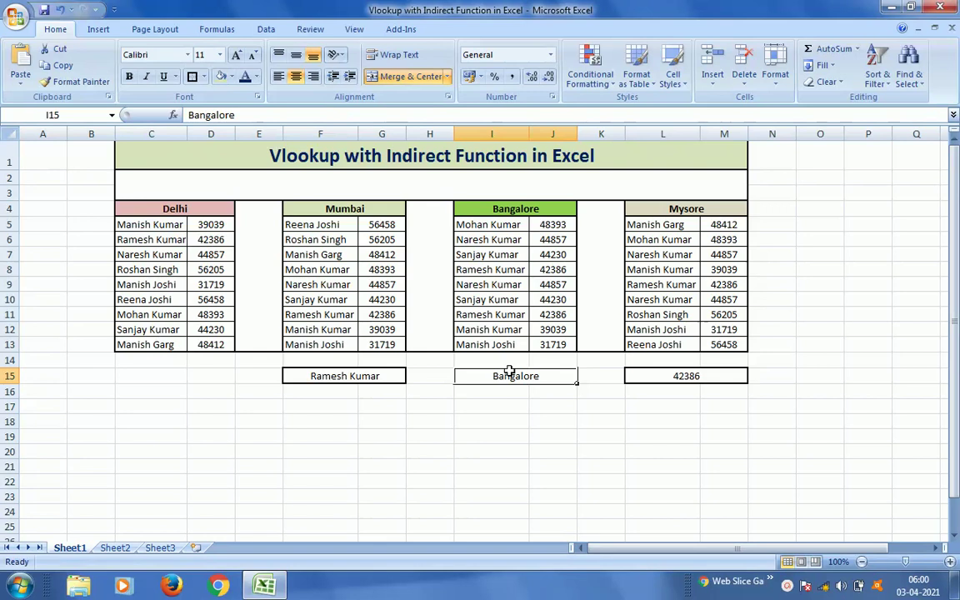
Set the city in I15 to Delhi, then to Mumbai, with L15 showing 42386
{"action": "type", "text": "Delh"}
{"action": "type", "text": "i"}
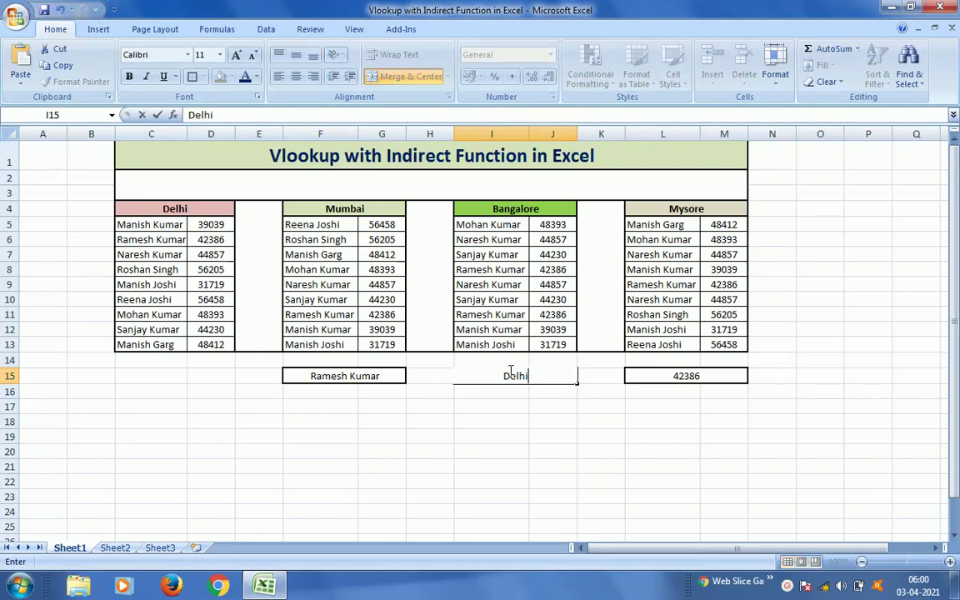
{"action": "key", "text": "Return"}
{"action": "left_click", "coordinate": [513, 376]}
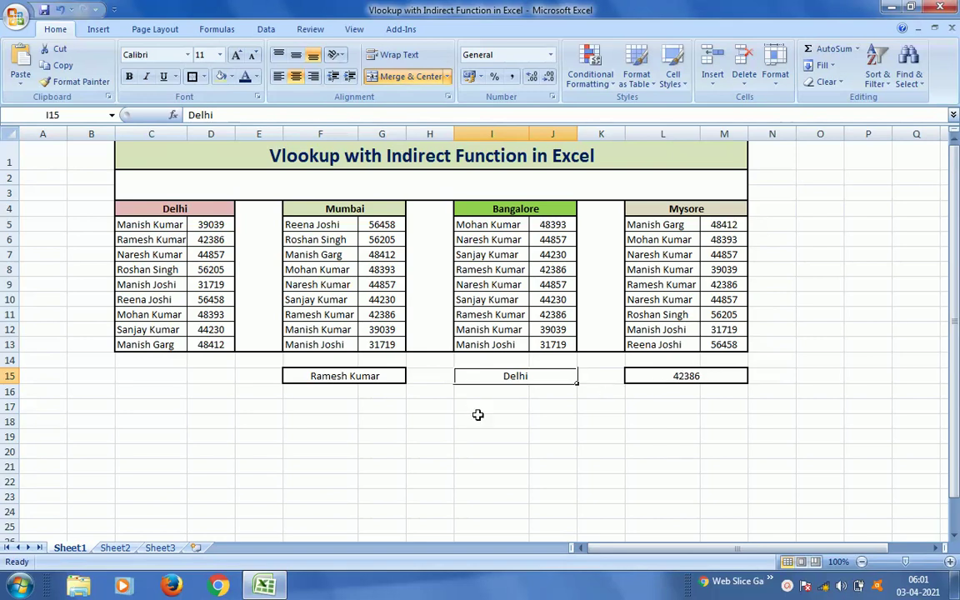
{"action": "left_click", "coordinate": [337, 378]}
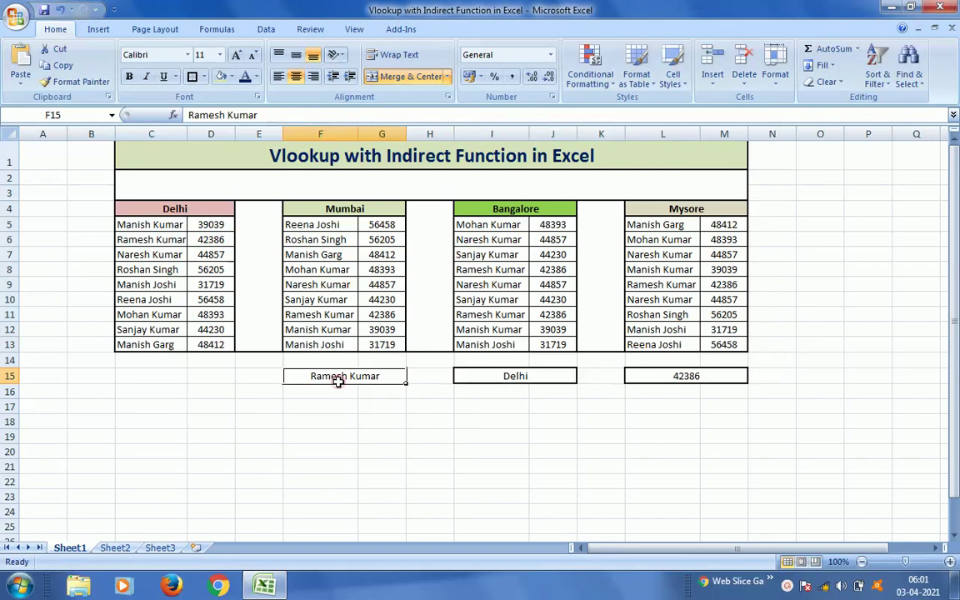
{"action": "key", "text": "Right"}
{"action": "key", "text": "Right"}
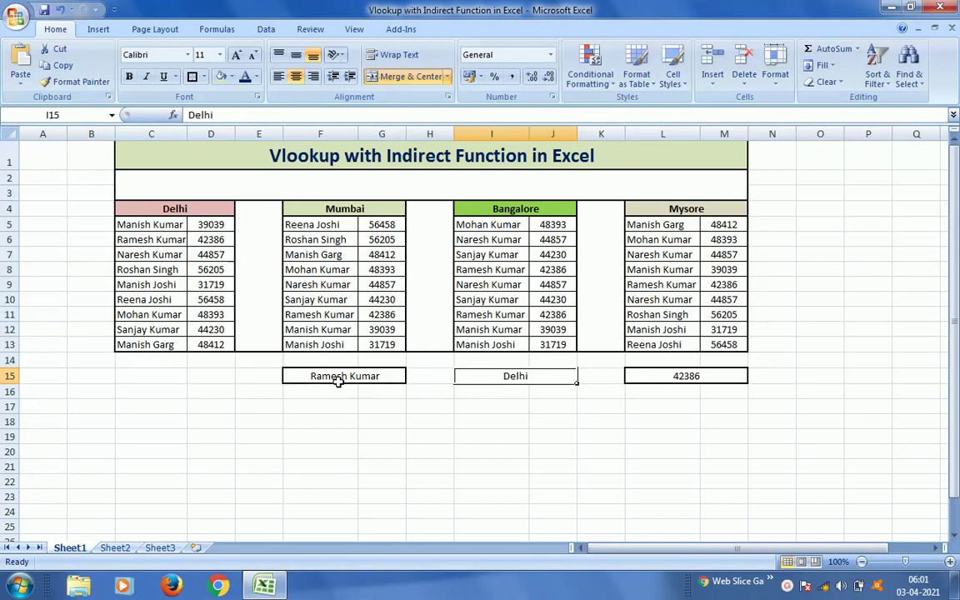
{"action": "type", "text": "Mumbai"}
{"action": "key", "text": "Return"}
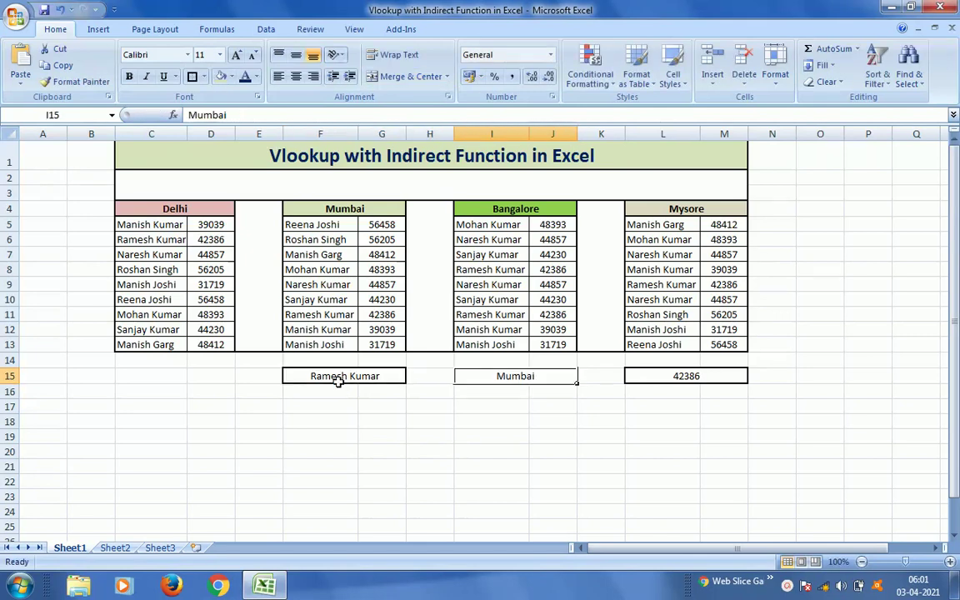
{"action": "key", "text": "Up"}
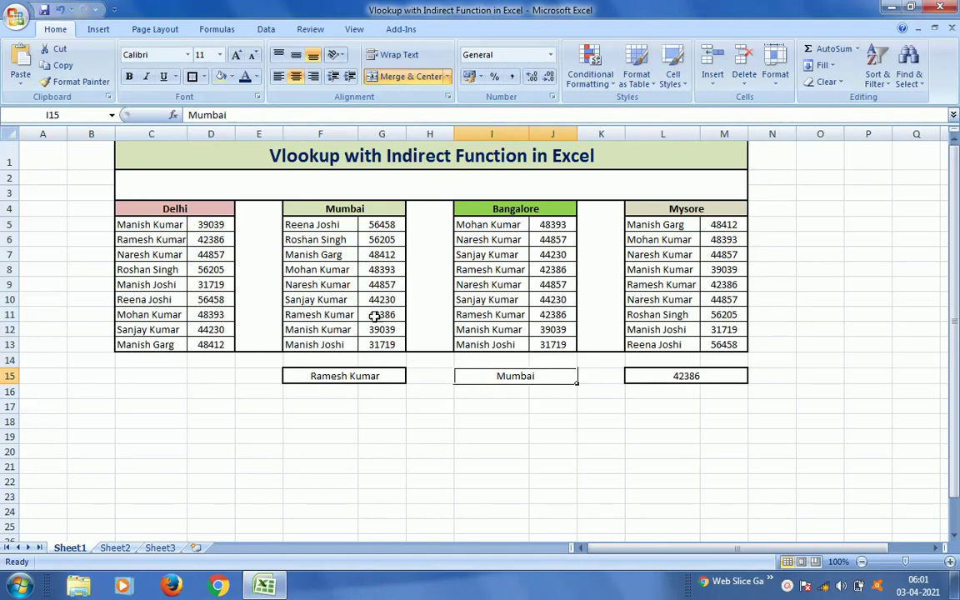
{"action": "left_click", "coordinate": [343, 313]}
{"action": "left_click", "coordinate": [379, 314]}
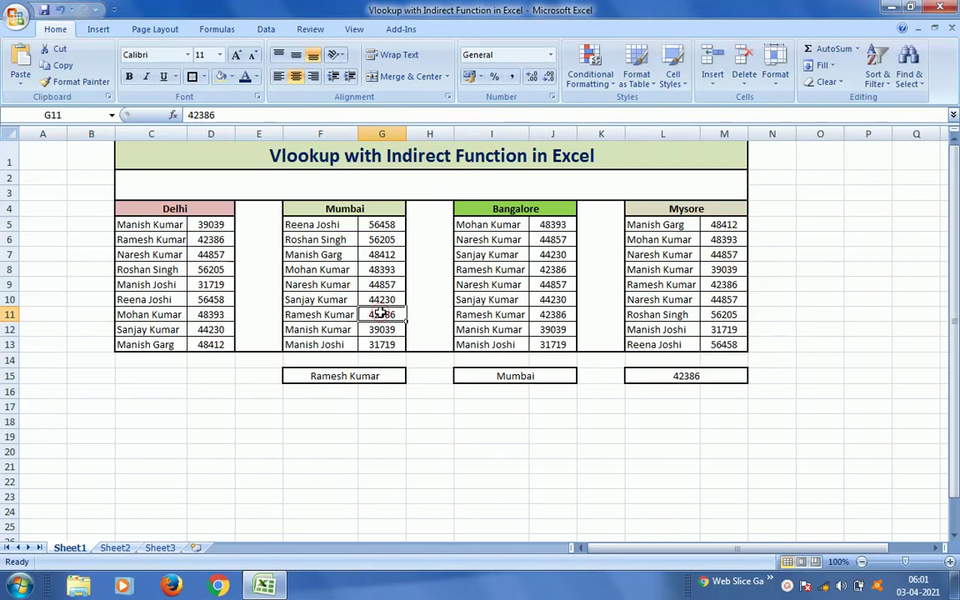
{"action": "type", "text": "54"}
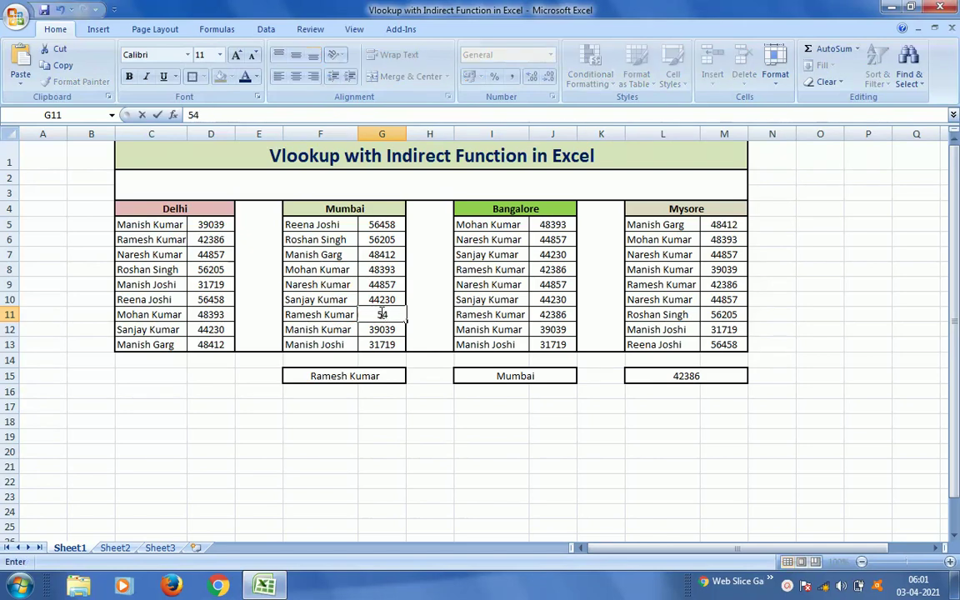
{"action": "type", "text": "000"}
{"action": "key", "text": "ctrl+Return"}
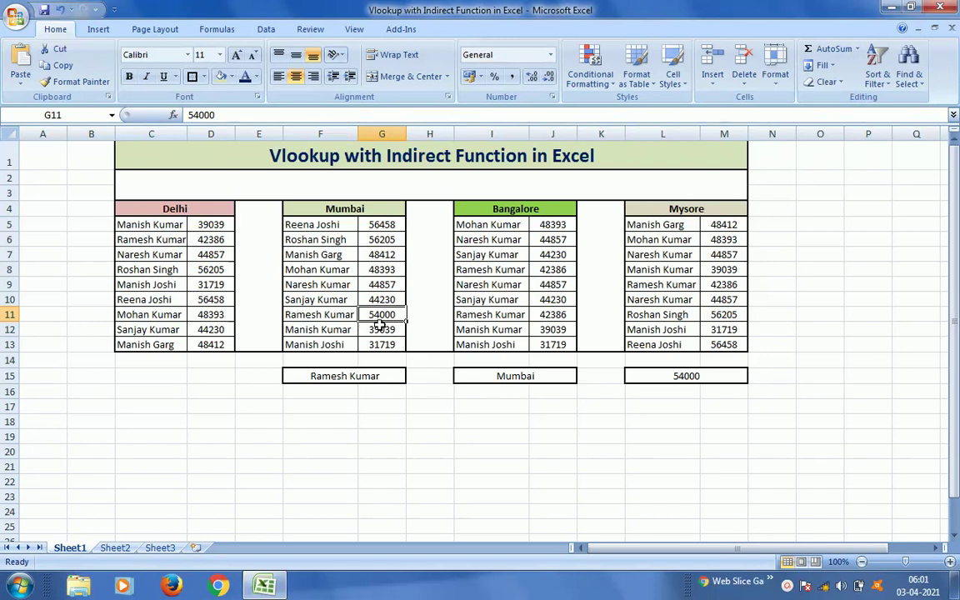
Review the L15 lookup result against the name in F15 and city in I15
{"action": "left_click", "coordinate": [719, 376]}
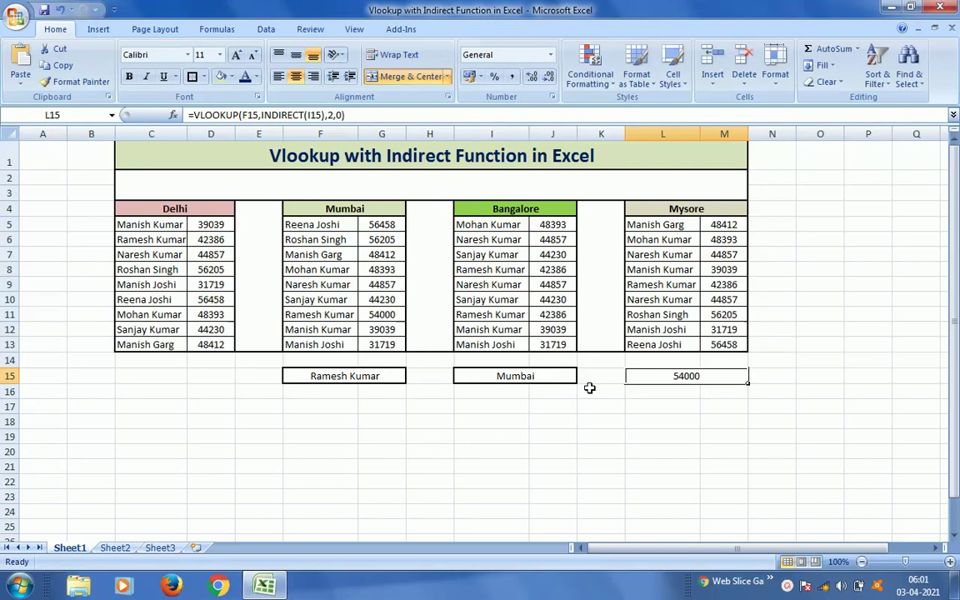
{"action": "left_click", "coordinate": [342, 377]}
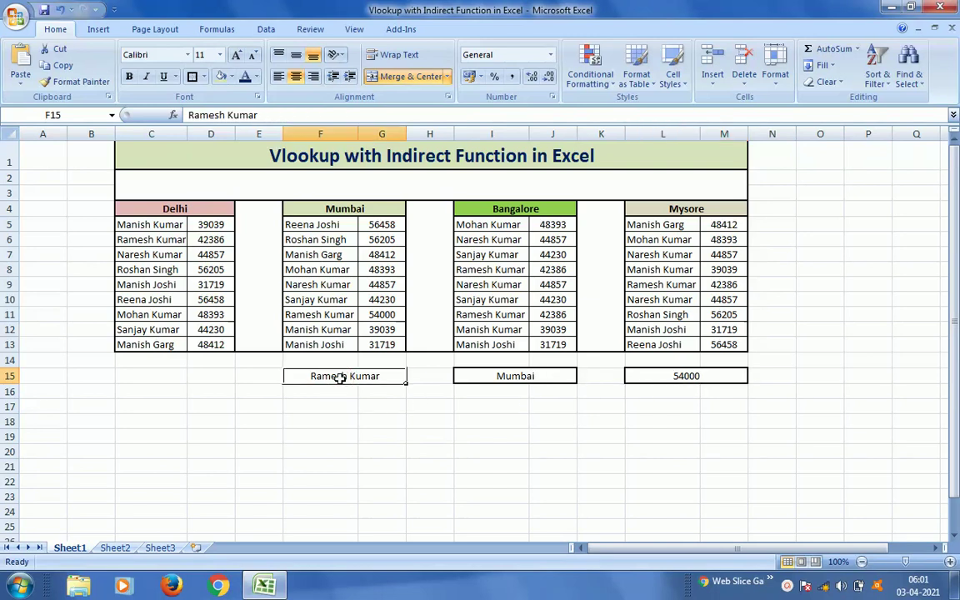
{"action": "left_click", "coordinate": [566, 377]}
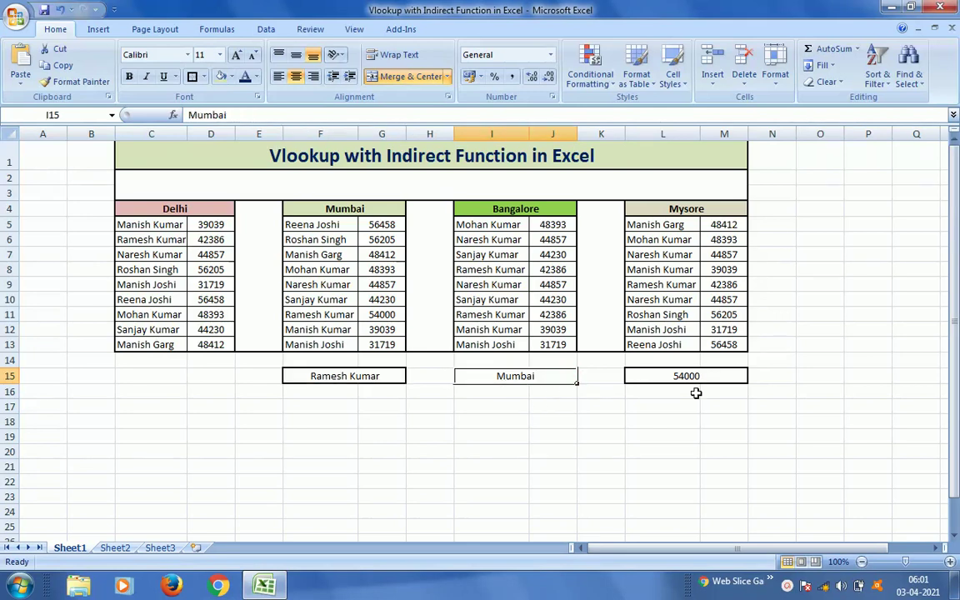
{"action": "left_click", "coordinate": [341, 379]}
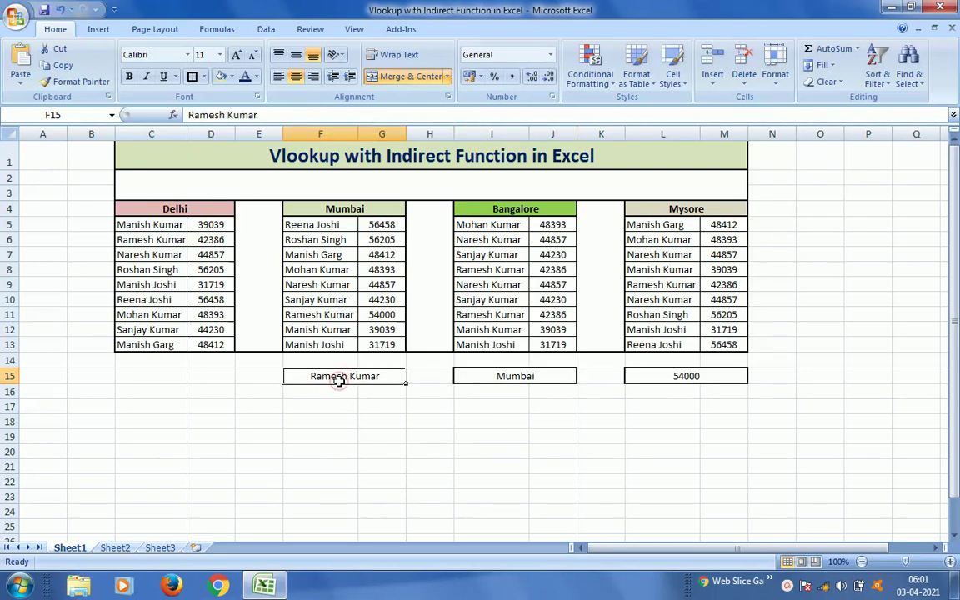
{"action": "type", "text": "Manish G"}
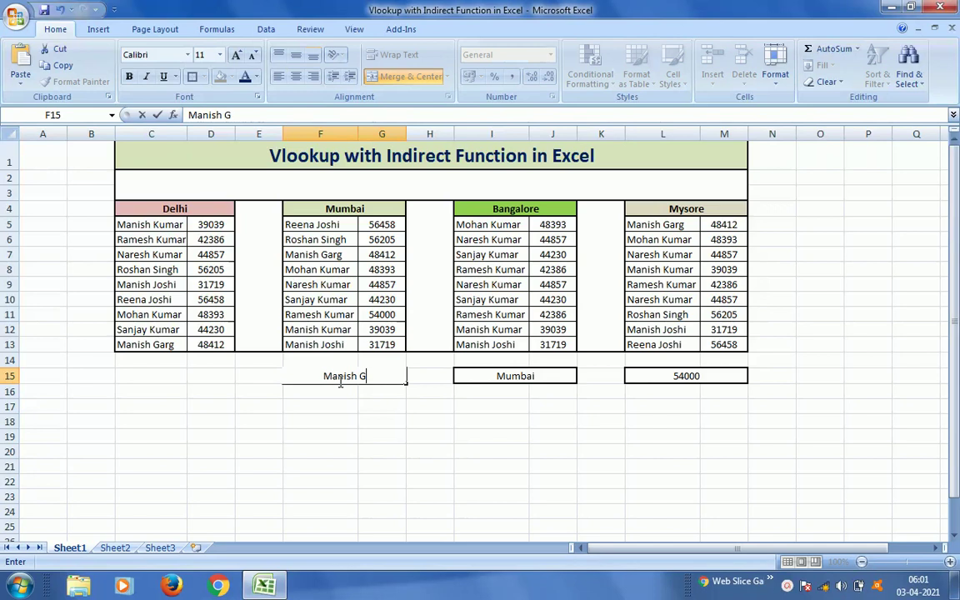
{"action": "type", "text": "arg"}
{"action": "key", "text": "ctrl+Return"}
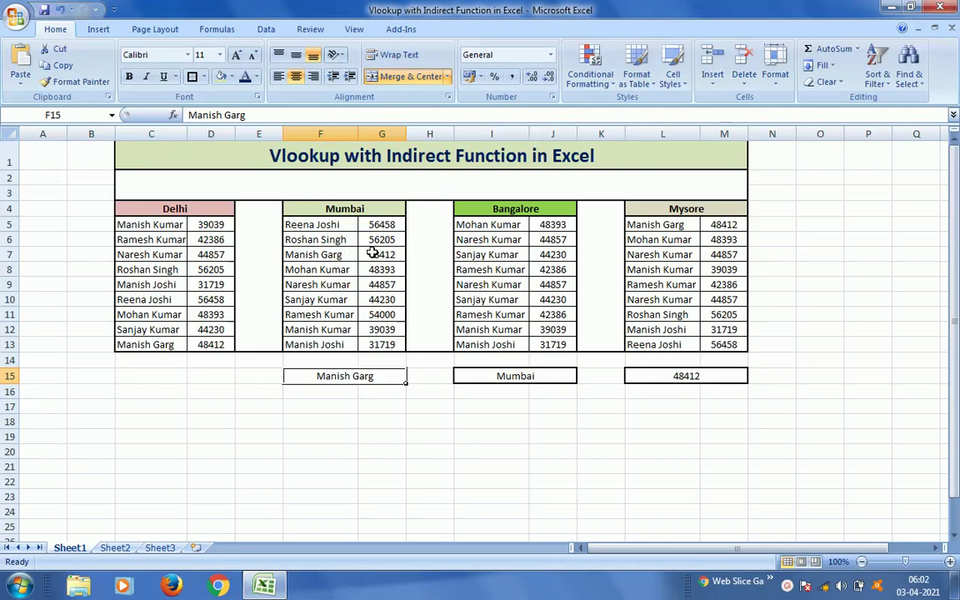
{"action": "left_click", "coordinate": [200, 344]}
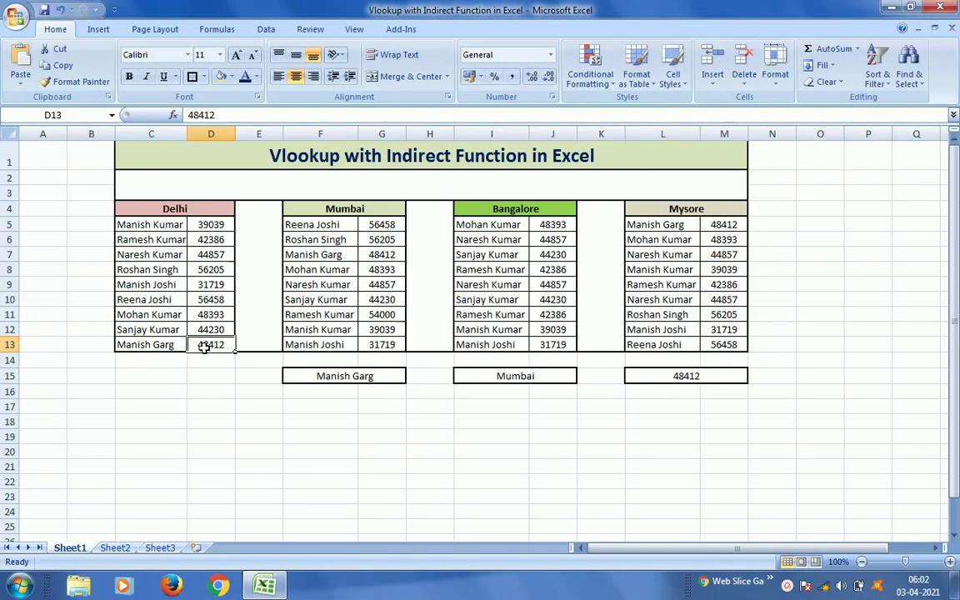
Set D13 to 60000, select I15, and dismiss the Windows colour-scheme prompt
{"action": "type", "text": "60000"}
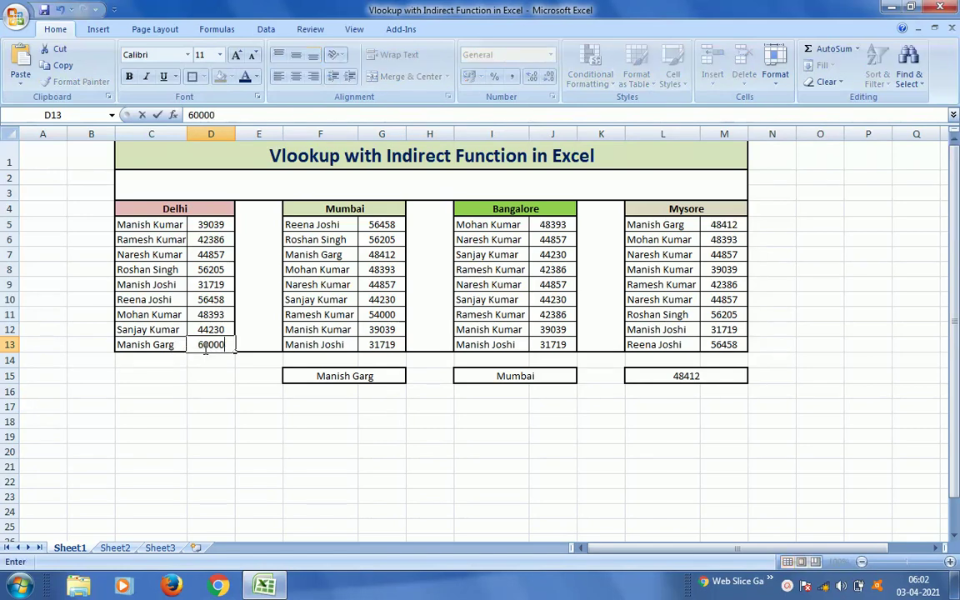
{"action": "key", "text": "Return"}
{"action": "left_click", "coordinate": [204, 344]}
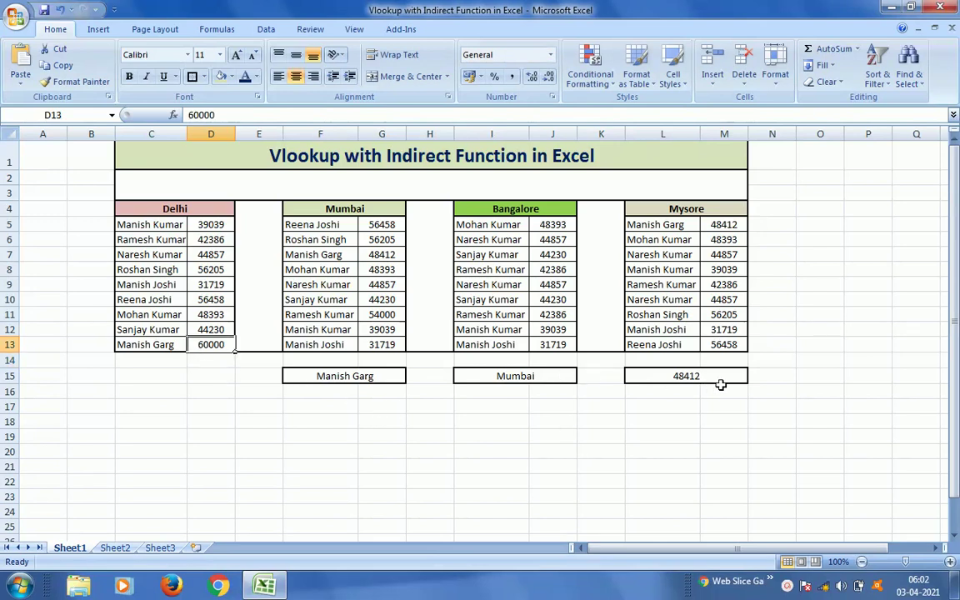
{"action": "left_click", "coordinate": [517, 376]}
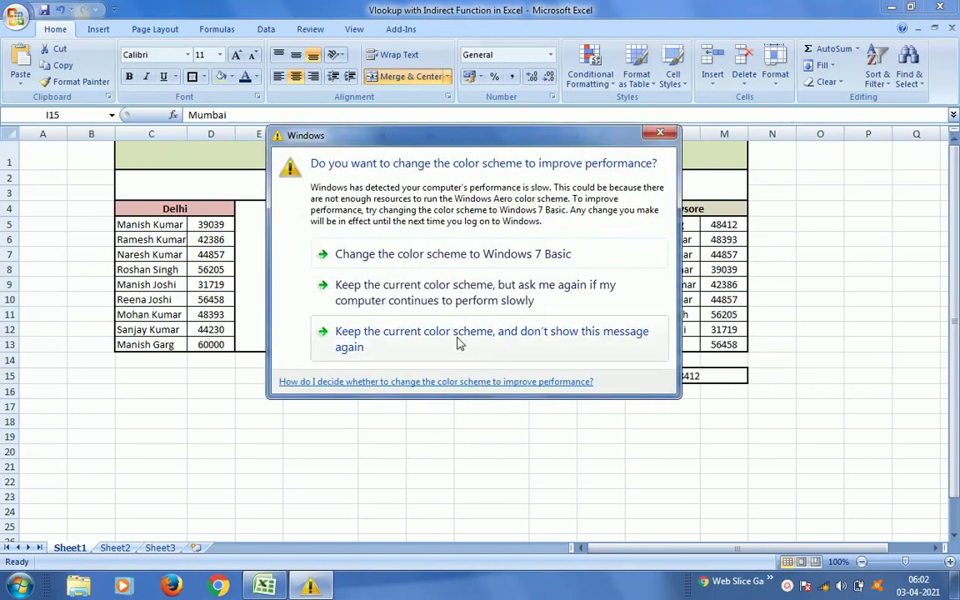
{"action": "left_click", "coordinate": [409, 293]}
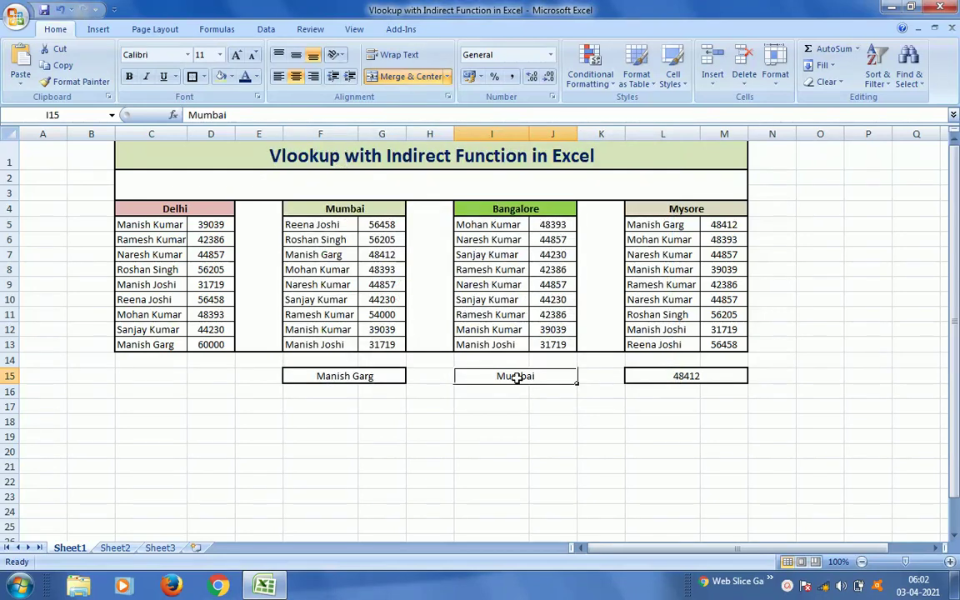
{"action": "type", "text": "De"}
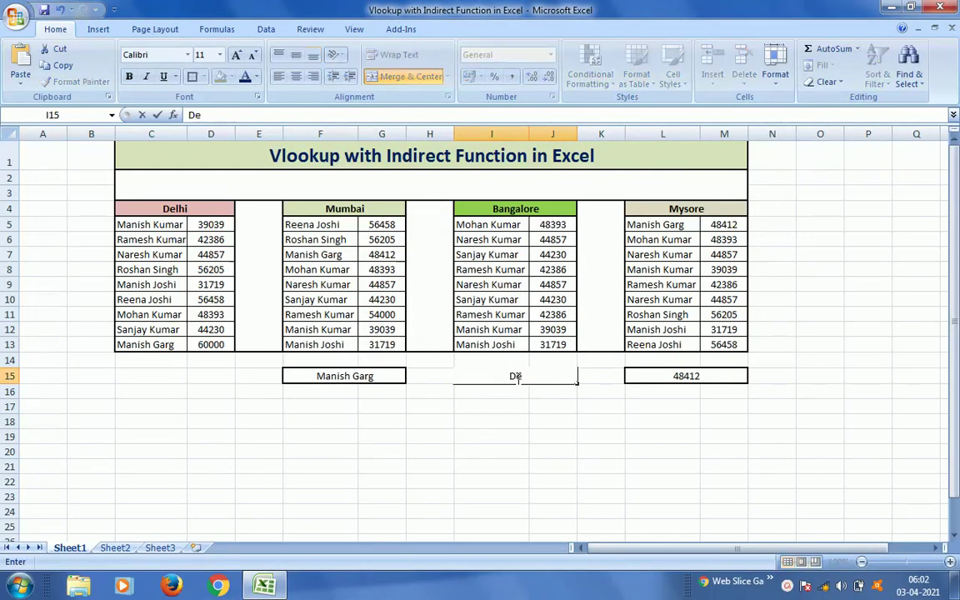
{"action": "type", "text": "lhi"}
{"action": "key", "text": "Return"}
{"action": "left_click", "coordinate": [515, 377]}
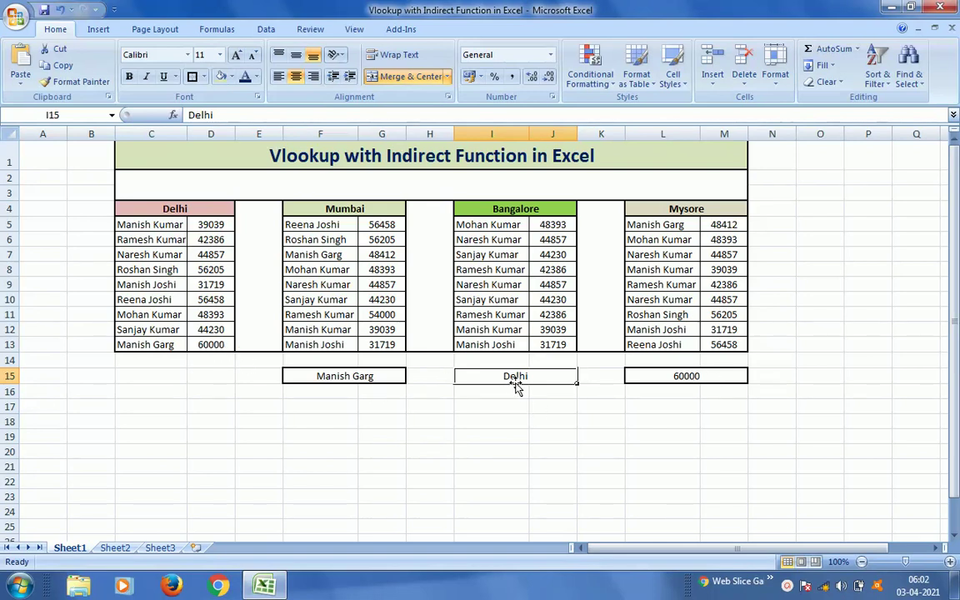
{"action": "type", "text": "Mum"}
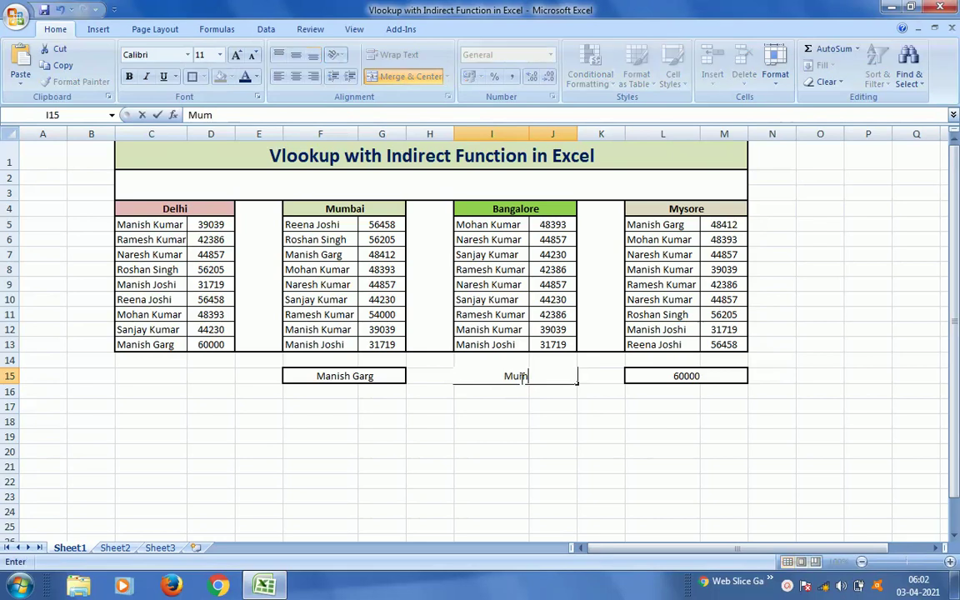
{"action": "type", "text": "bai"}
{"action": "key", "text": "Return"}
{"action": "left_click", "coordinate": [518, 377]}
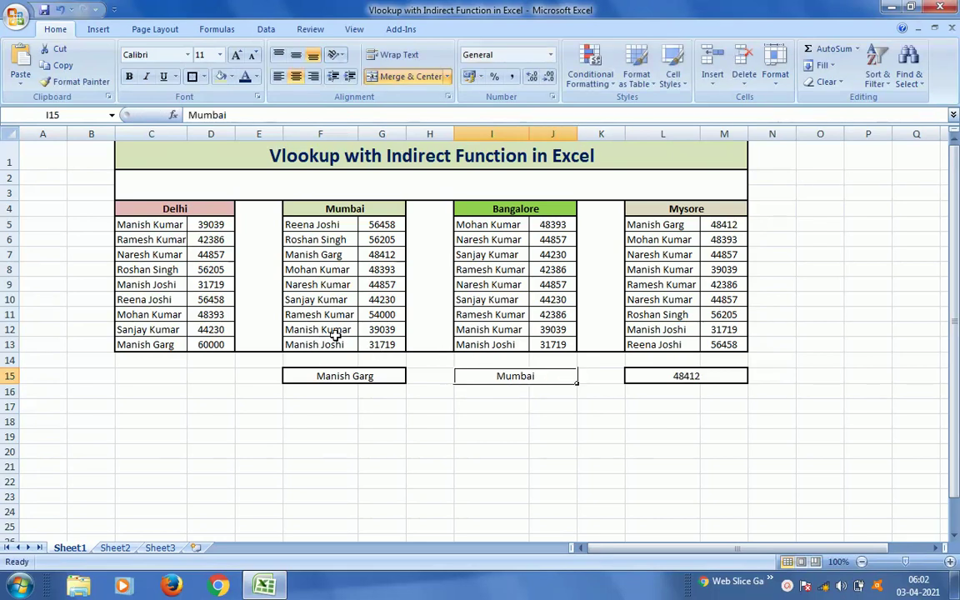
{"action": "left_click", "coordinate": [677, 378]}
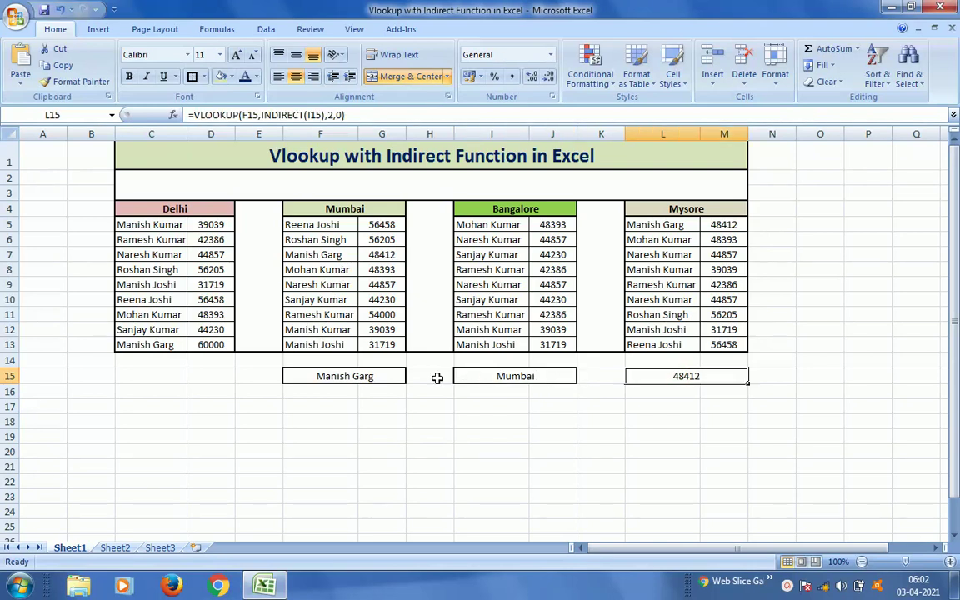
{"action": "left_click", "coordinate": [357, 374]}
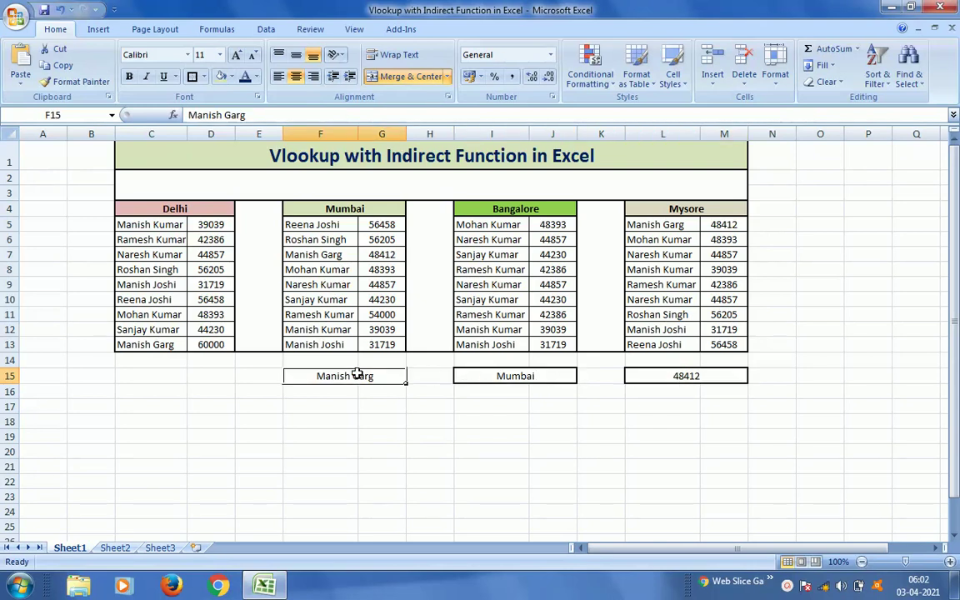
{"action": "left_click", "coordinate": [652, 401]}
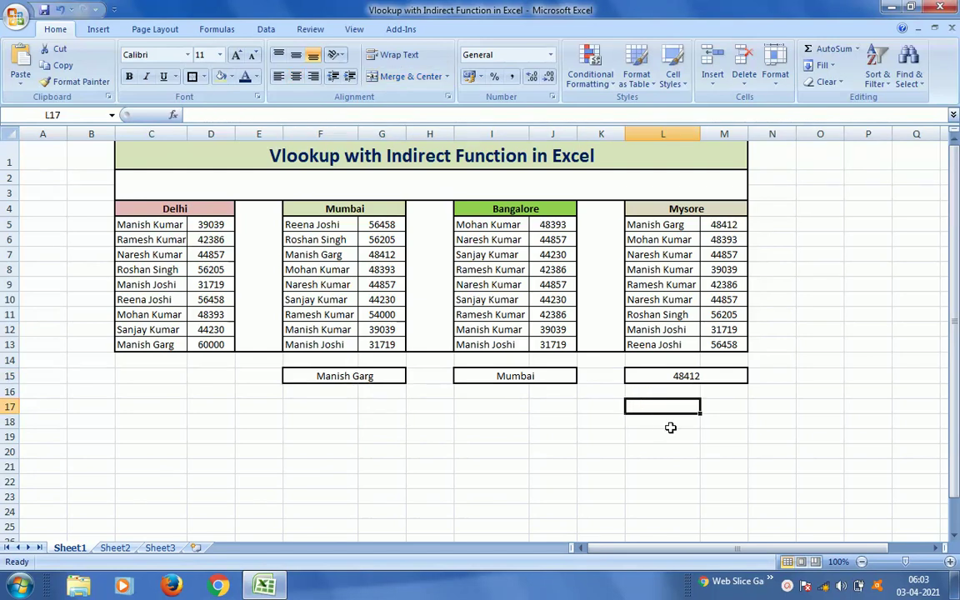
{"action": "left_click", "coordinate": [598, 396]}
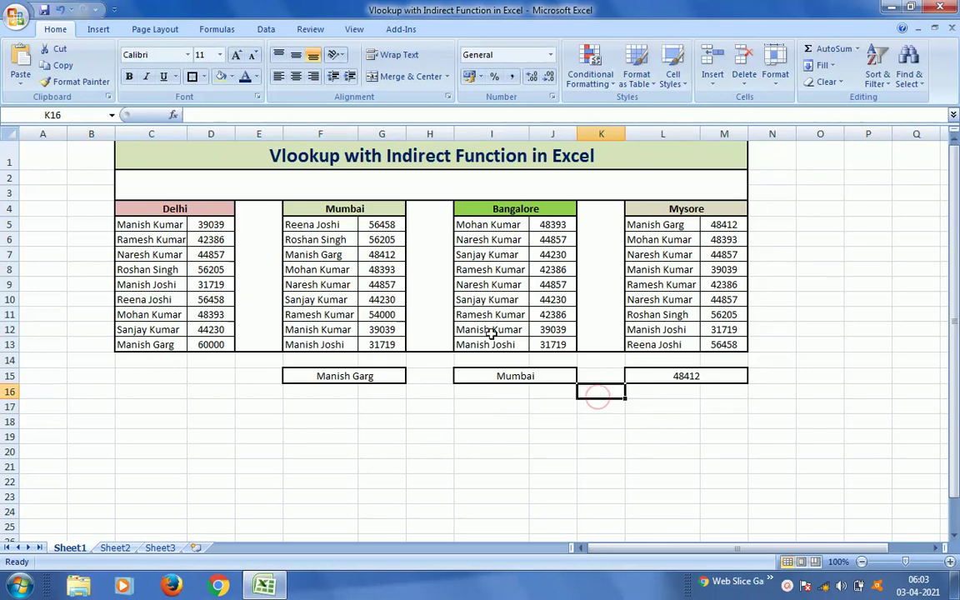
{"action": "left_click", "coordinate": [110, 115]}
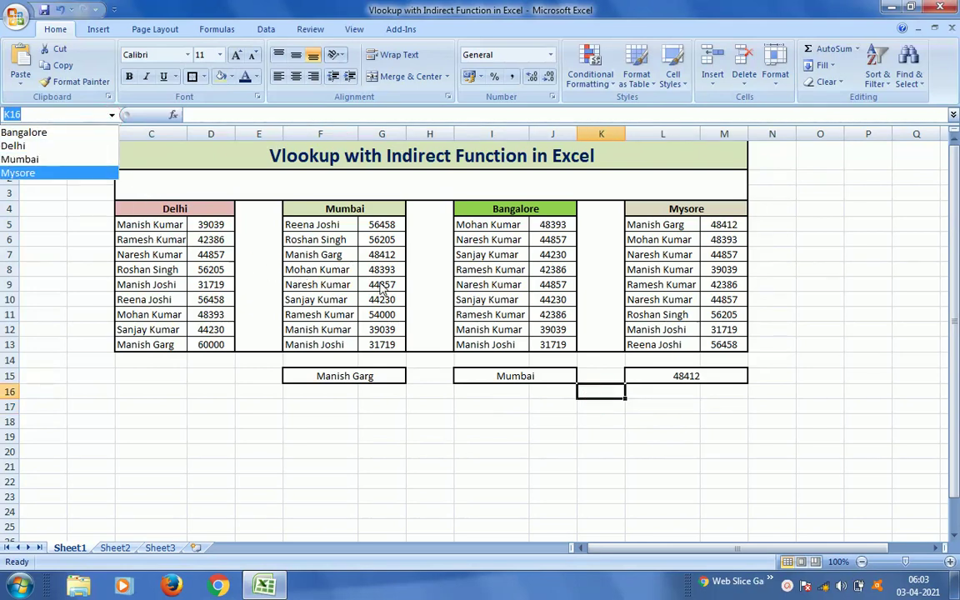
{"action": "left_click", "coordinate": [493, 241]}
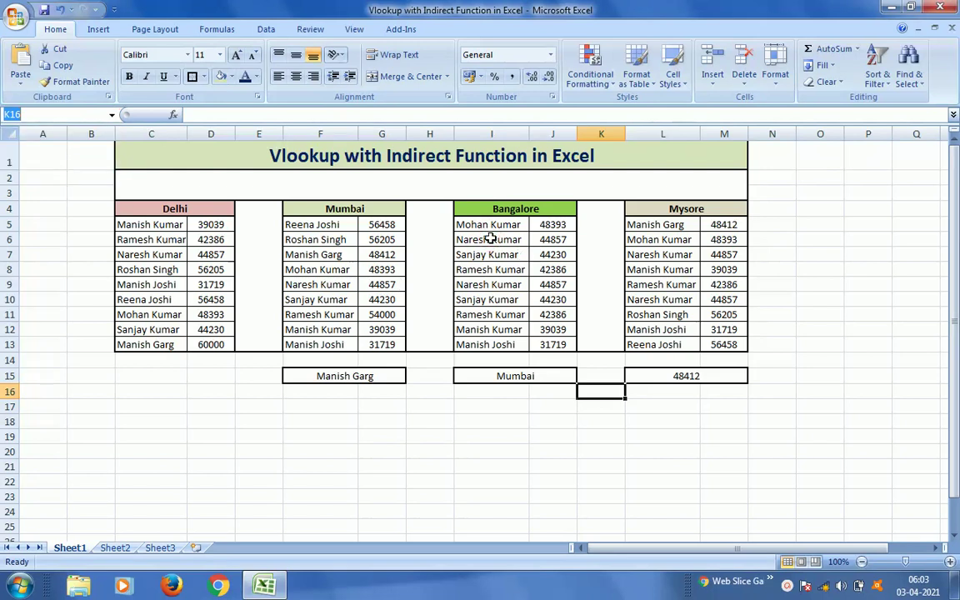
{"action": "left_click", "coordinate": [521, 376]}
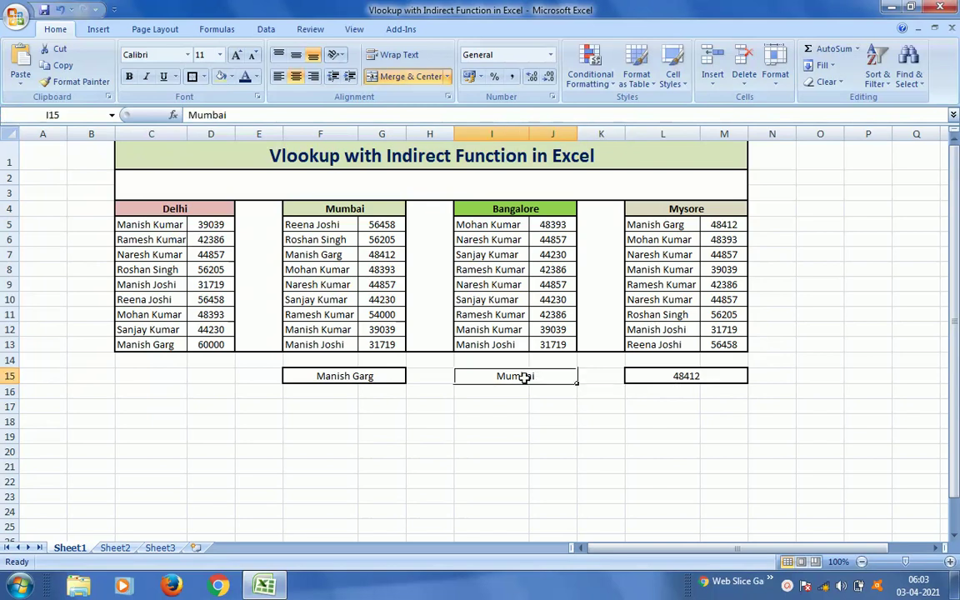
{"action": "left_click", "coordinate": [682, 377]}
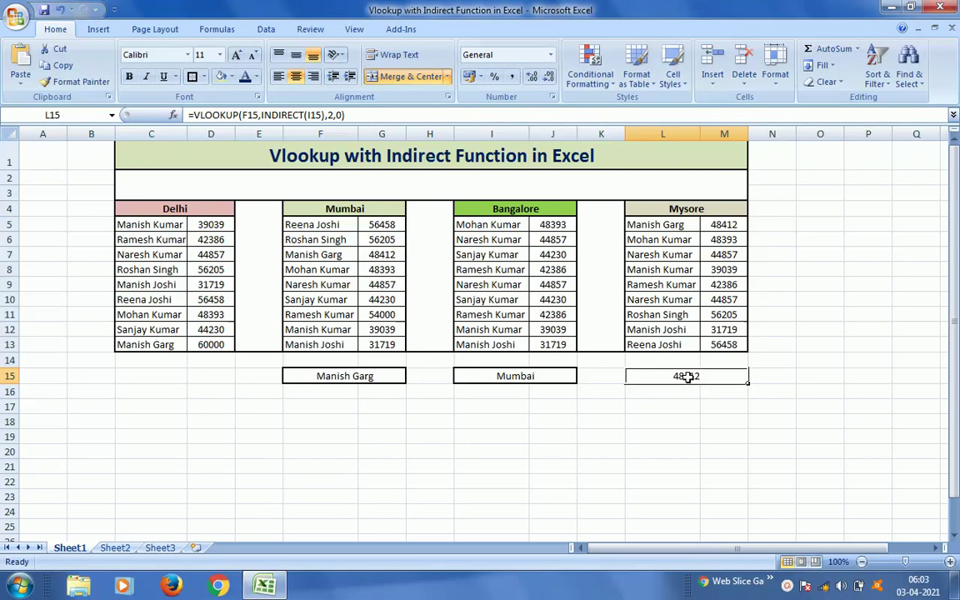
{"action": "double_click", "coordinate": [687, 376]}
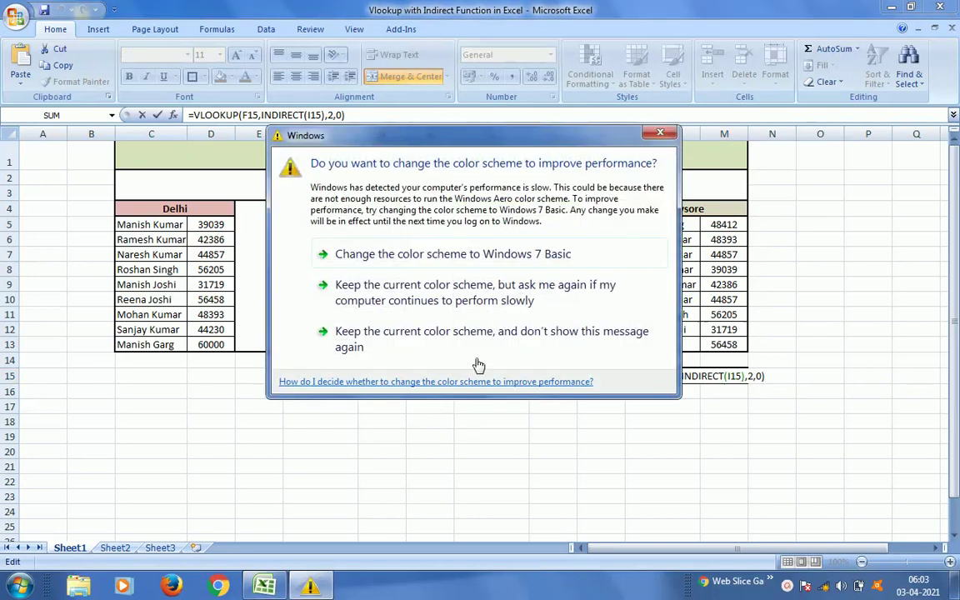
{"action": "left_click", "coordinate": [399, 292]}
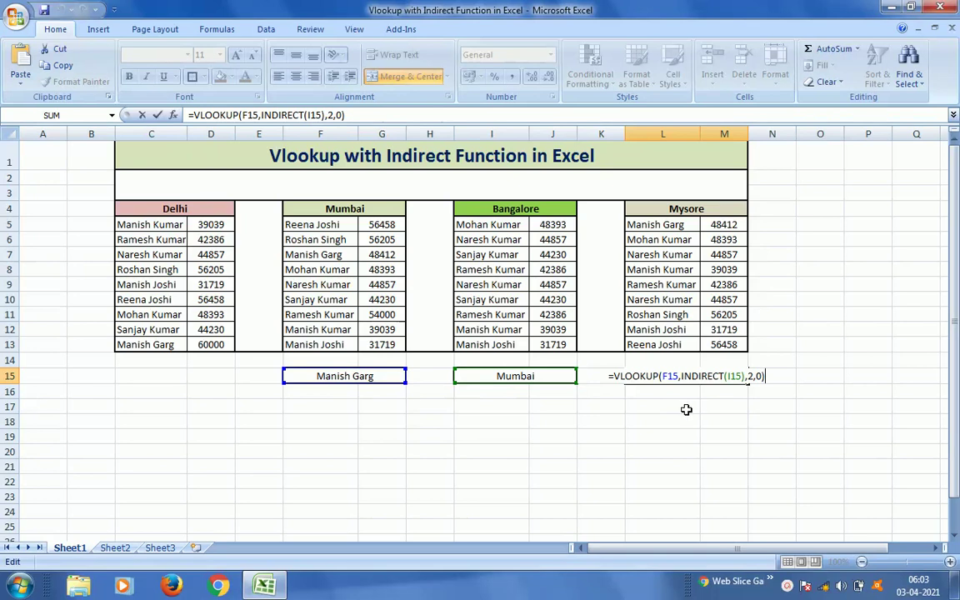
{"action": "key", "text": "ctrl+Return"}
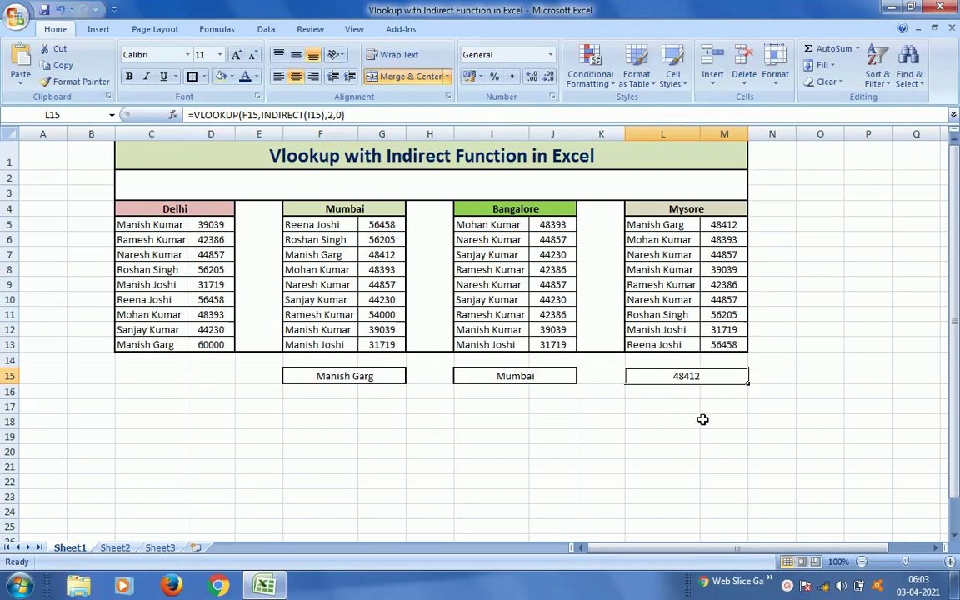
{"action": "left_click", "coordinate": [789, 588]}
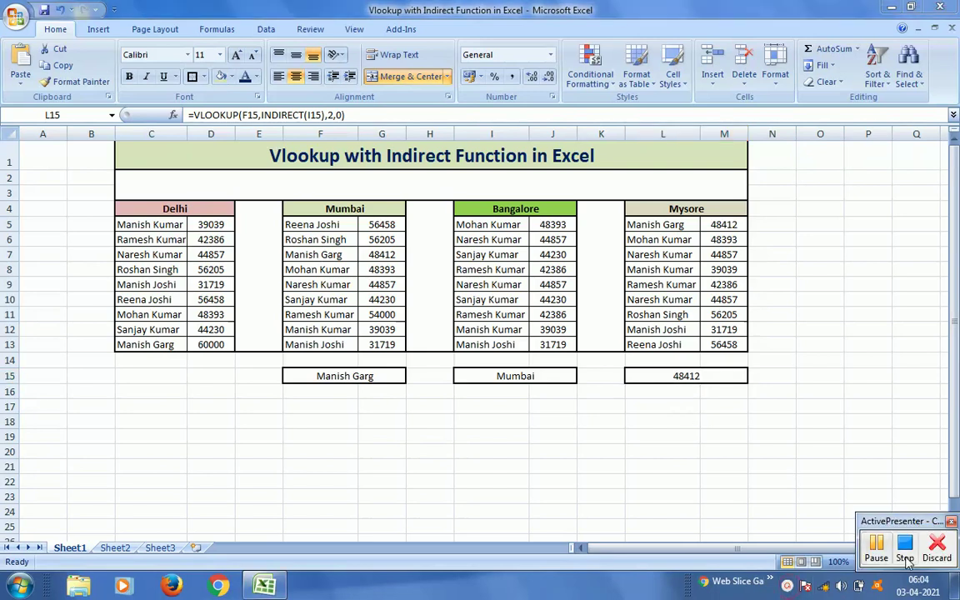